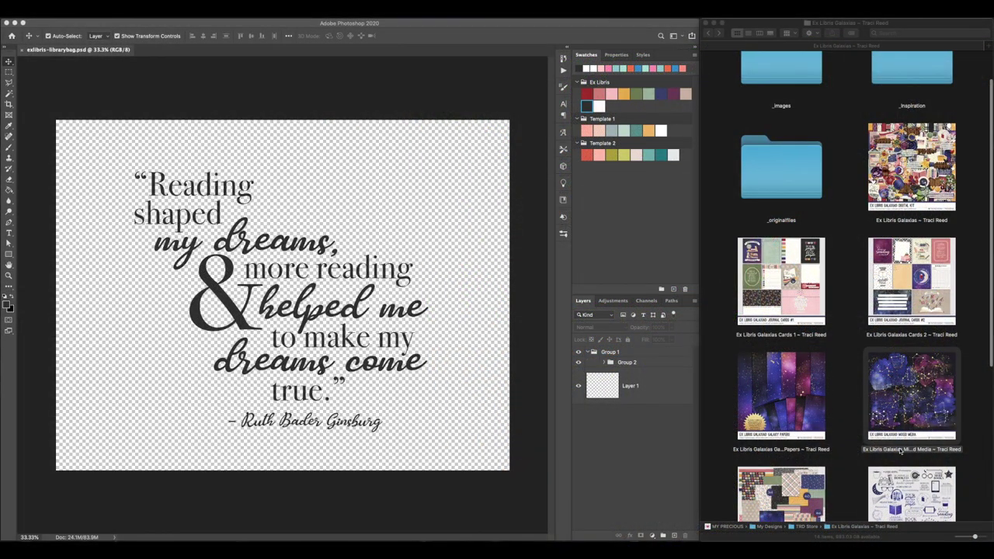
# Step: Place treed-exlibris-constellation-book.png from the mixed media kit's Glitter Constellations folder, scaled down, beside the word "Reading" above the quote
pyautogui.click(876, 434)
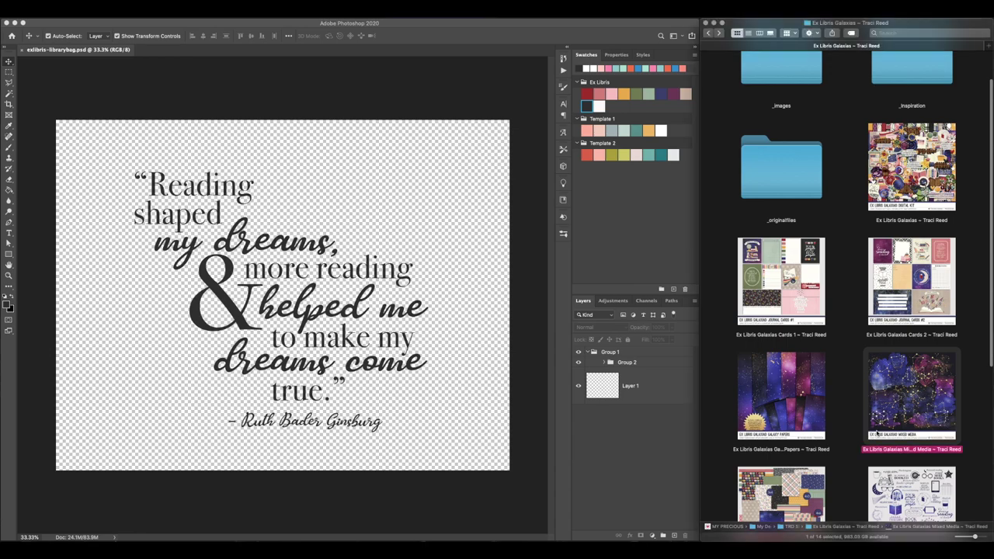
pyautogui.doubleClick(877, 434)
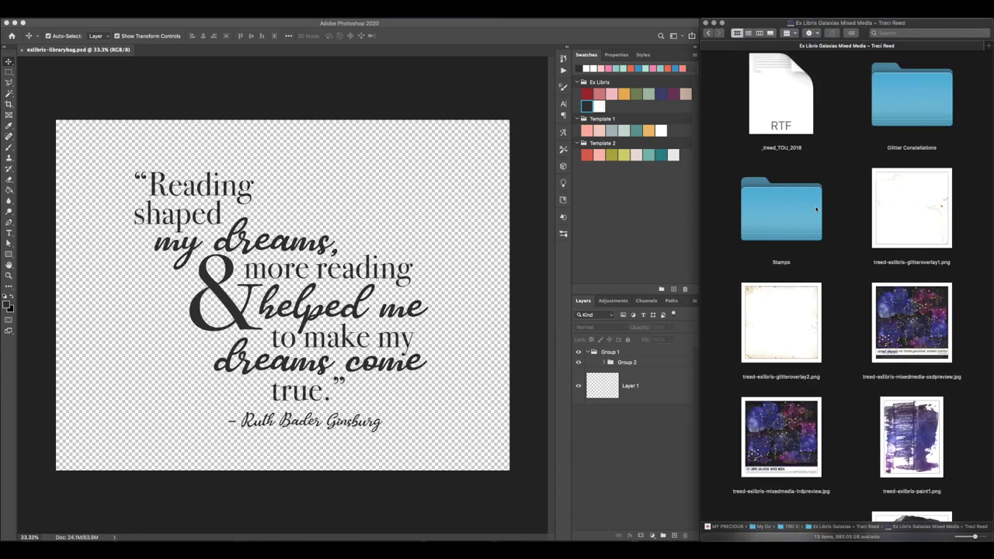
pyautogui.doubleClick(911, 97)
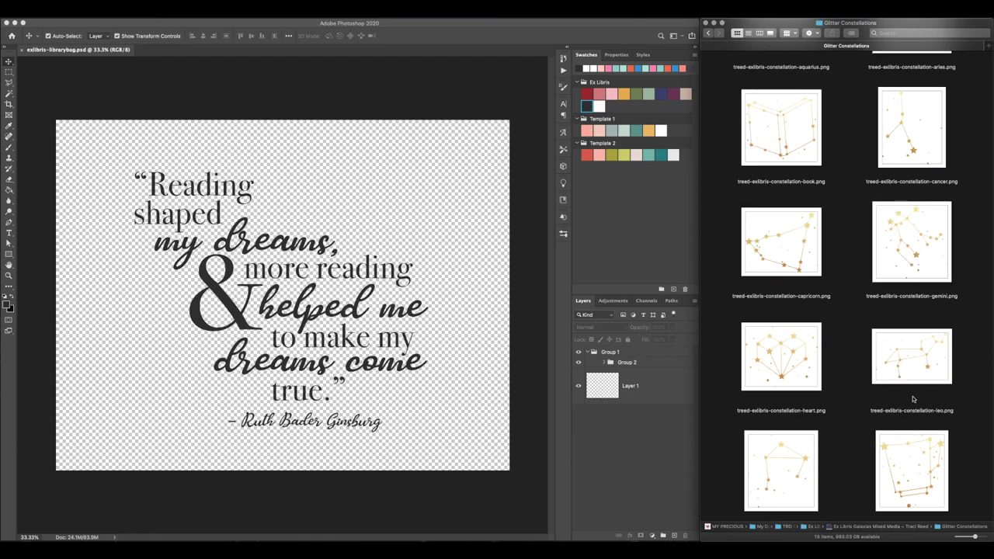
pyautogui.moveTo(780, 152); pyautogui.dragTo(376, 208)
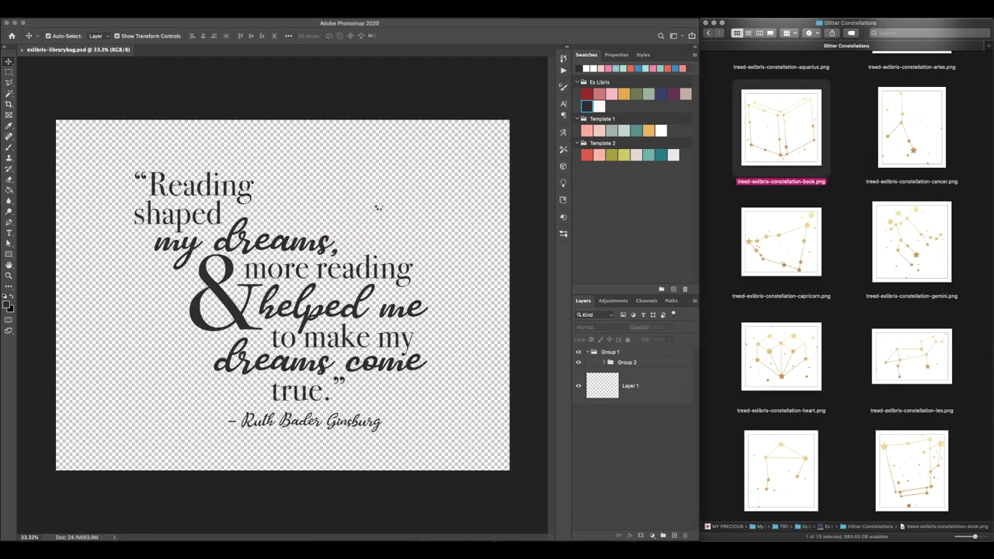
pyautogui.moveTo(369, 214); pyautogui.dragTo(423, 168)
pyautogui.moveTo(398, 196); pyautogui.dragTo(359, 158)
pyautogui.press('Return')
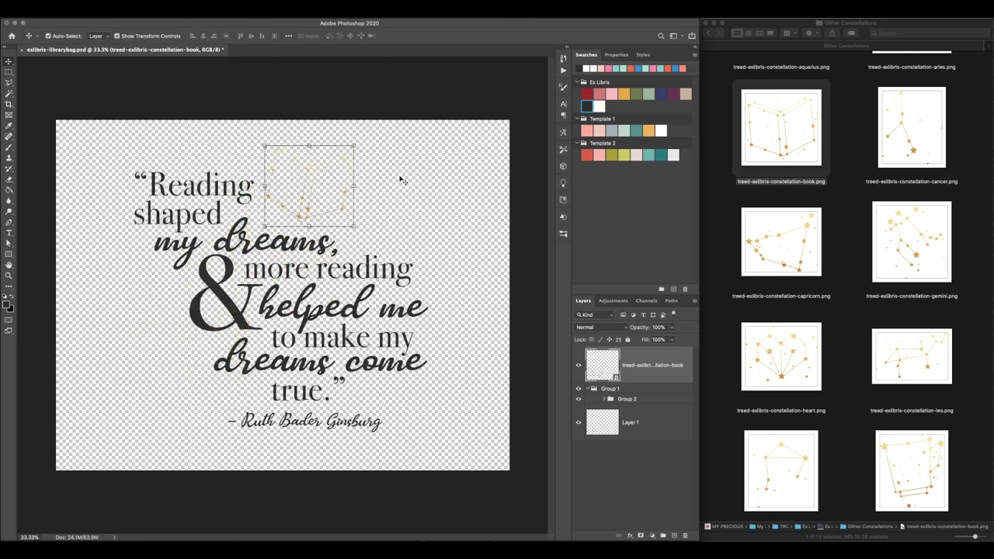
# Step: Fill the transparent Layer 1 behind the quote with white
pyautogui.click(394, 353)
pyautogui.click(7, 194)
pyautogui.click(14, 299)
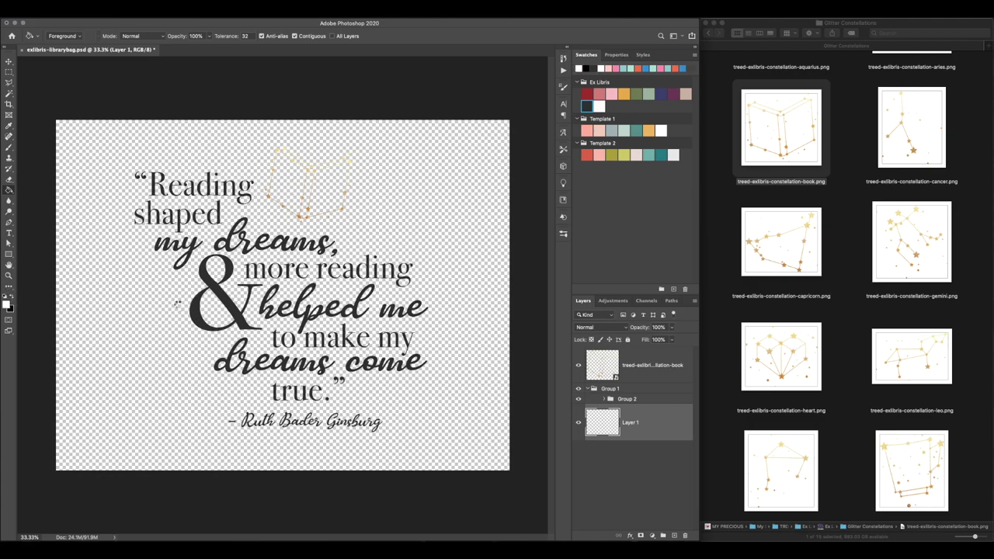
pyautogui.click(178, 305)
pyautogui.click(8, 61)
pyautogui.click(285, 378)
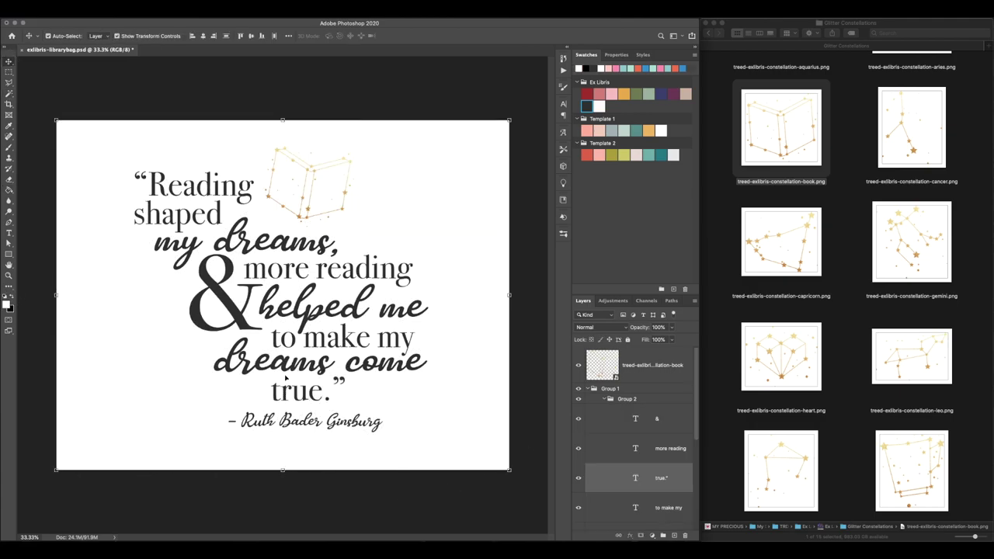
pyautogui.click(206, 37)
pyautogui.press('super+z')
pyautogui.click(365, 104)
pyautogui.click(604, 399)
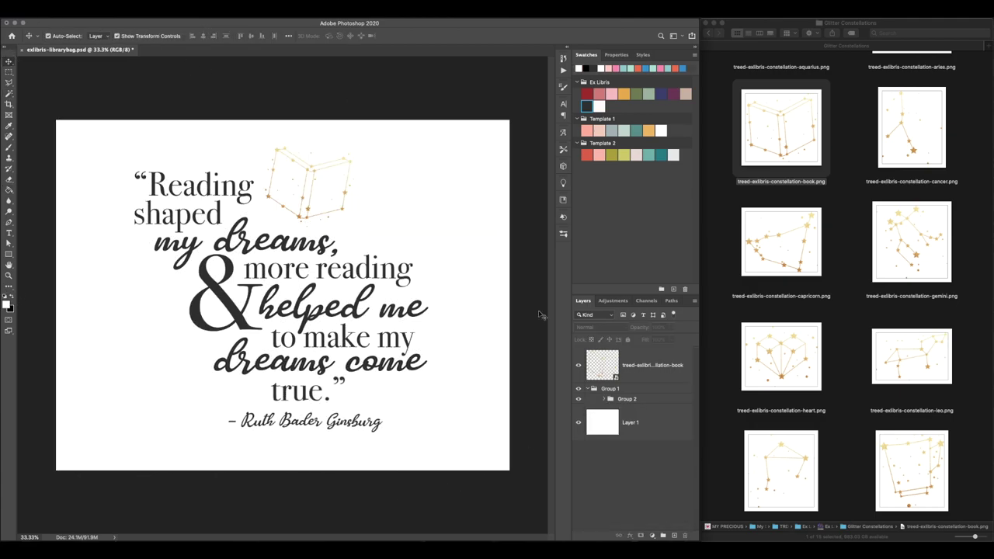
# Step: With auto-select set to Group, centre the quote group on the canvas and nudge it slightly down
pyautogui.click(99, 36)
pyautogui.click(97, 28)
pyautogui.moveTo(302, 484); pyautogui.dragTo(311, 345)
pyautogui.click(204, 37)
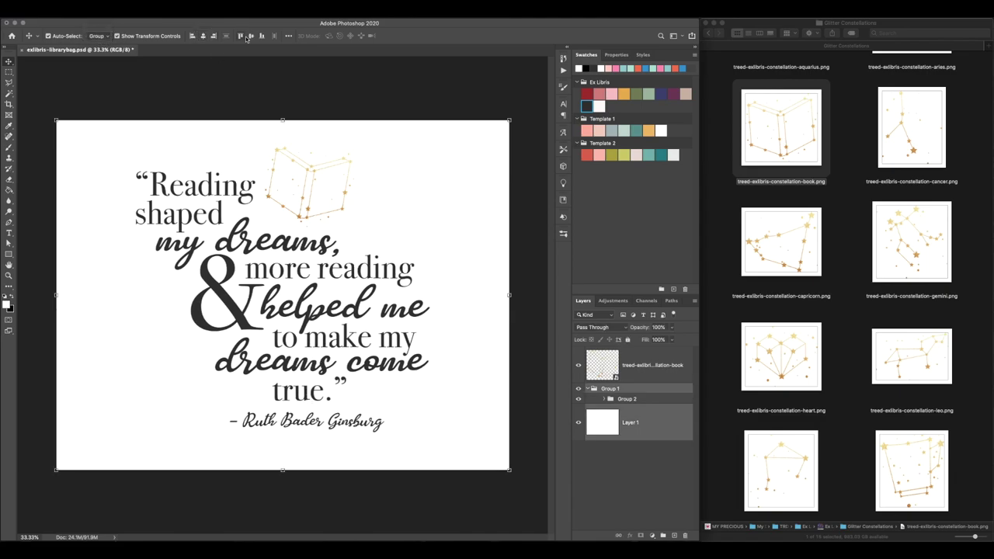
pyautogui.click(249, 38)
pyautogui.click(301, 81)
pyautogui.click(321, 271)
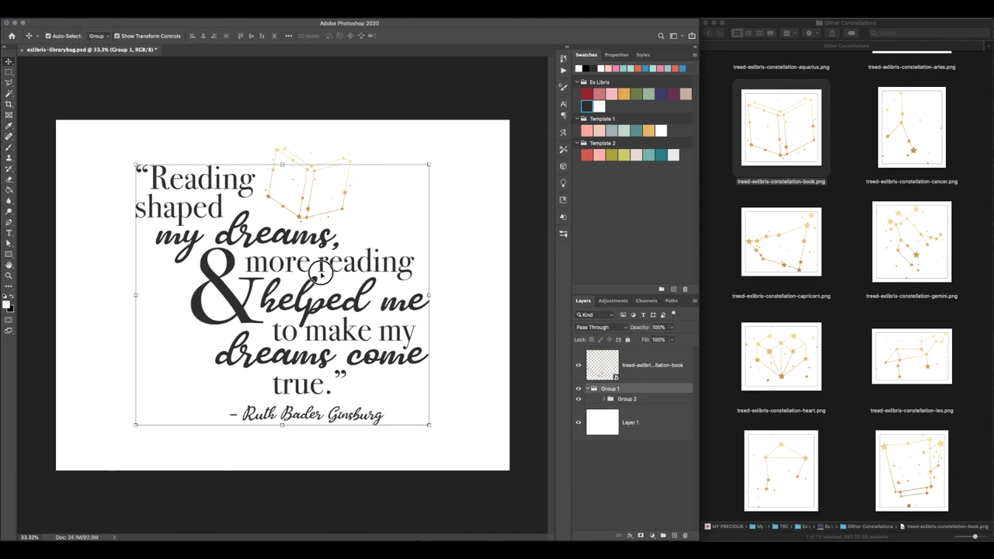
pyautogui.moveTo(321, 266); pyautogui.dragTo(321, 272)
# Step: Lock the white background layer and shift the book constellation slightly to the right
pyautogui.moveTo(312, 211); pyautogui.dragTo(317, 211)
pyautogui.press('super+z')
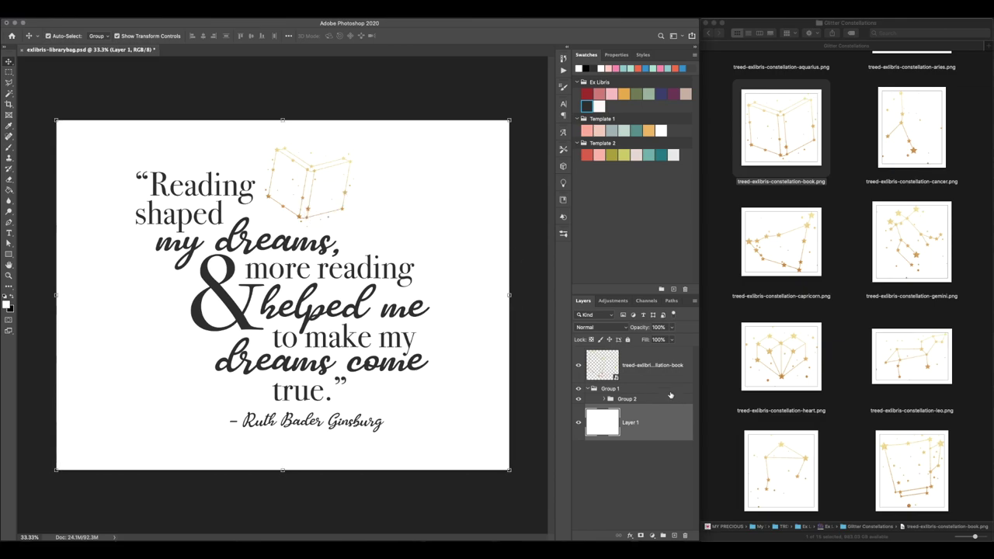
pyautogui.click(322, 200)
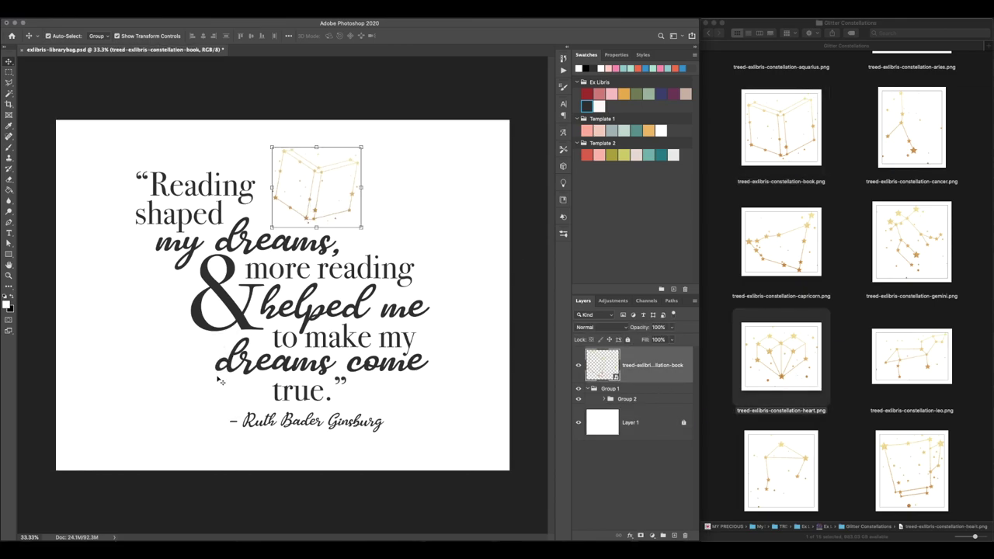
# Step: Place treed-exlibris-constellation-heart.png, scaled down, to the left of the quote's lower lines
pyautogui.moveTo(383, 210); pyautogui.dragTo(303, 266)
pyautogui.moveTo(235, 341); pyautogui.dragTo(211, 344)
pyautogui.moveTo(185, 381); pyautogui.dragTo(189, 368)
pyautogui.press('Return')
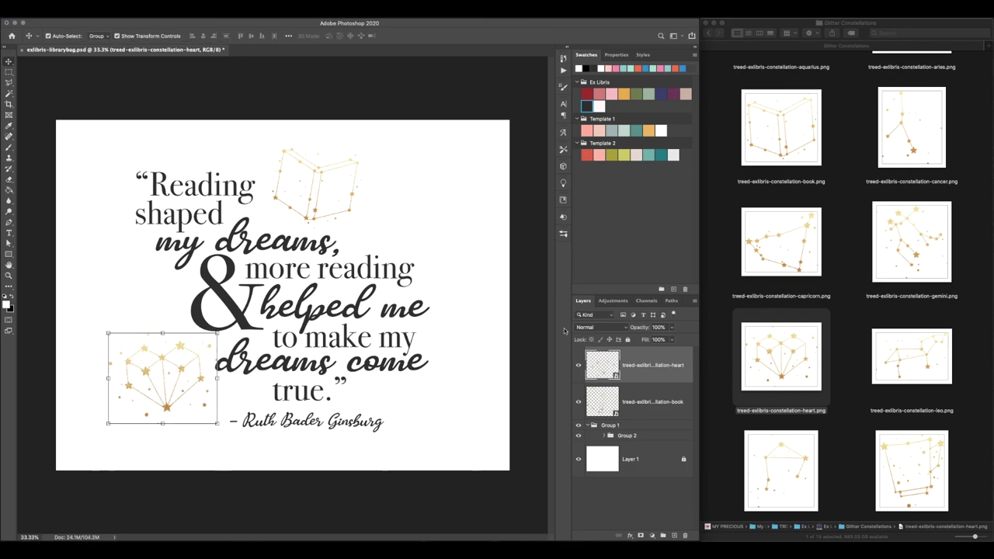
# Step: Try treed-exlibris-paint5.png, rotated 90 degrees, as a backdrop behind the quote, and delete it
pyautogui.click(881, 363)
pyautogui.click(708, 35)
pyautogui.scroll(-5, 866, 346)
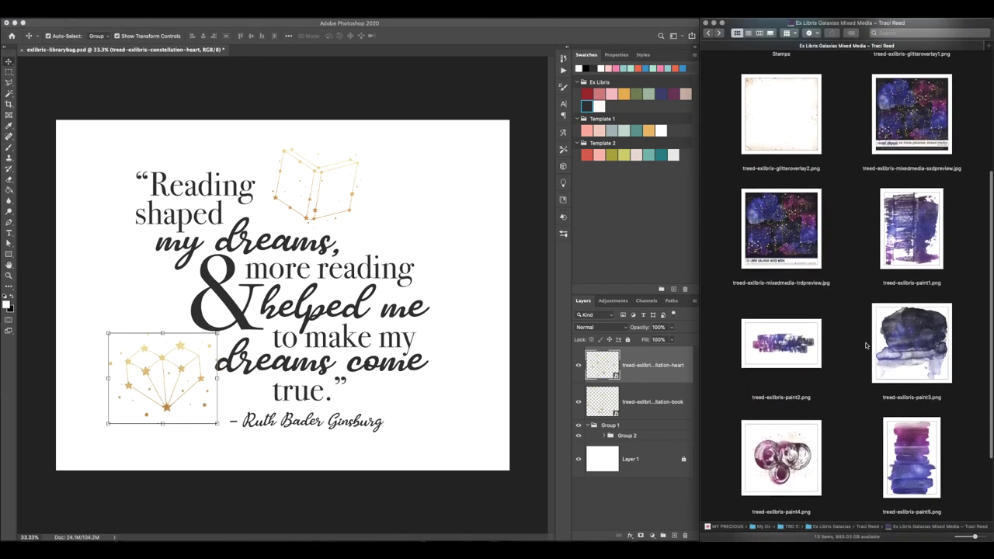
pyautogui.scroll(-3, 866, 346)
pyautogui.moveTo(910, 342)
pyautogui.mouseDown()
pyautogui.moveTo(334, 349)
pyautogui.moveTo(383, 161)
pyautogui.mouseUp()
pyautogui.moveTo(481, 264)
pyautogui.mouseDown()
pyautogui.moveTo(500, 366)
pyautogui.moveTo(488, 406)
pyautogui.mouseUp()
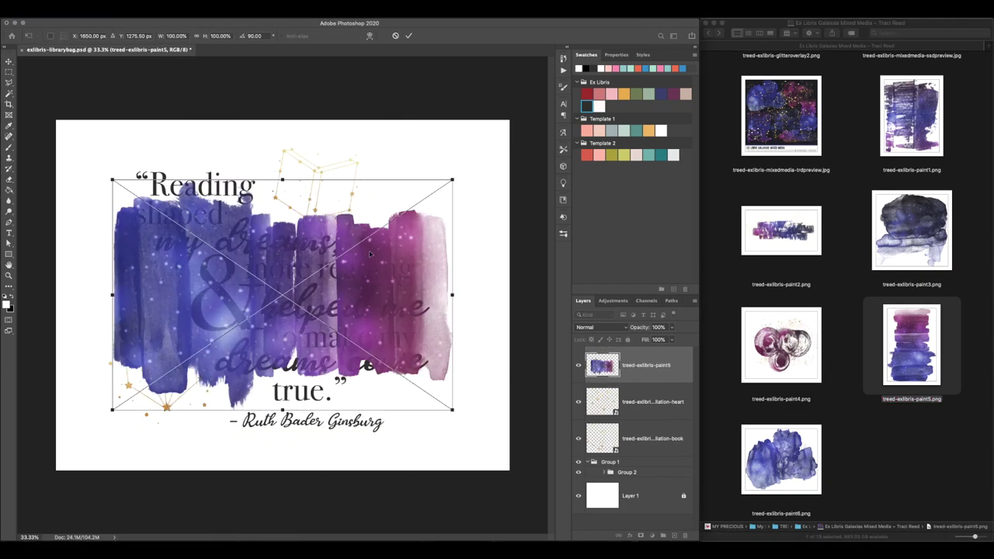
pyautogui.press('Return')
pyautogui.press('super+shift+bracketleft')
pyautogui.press('super+bracketright')
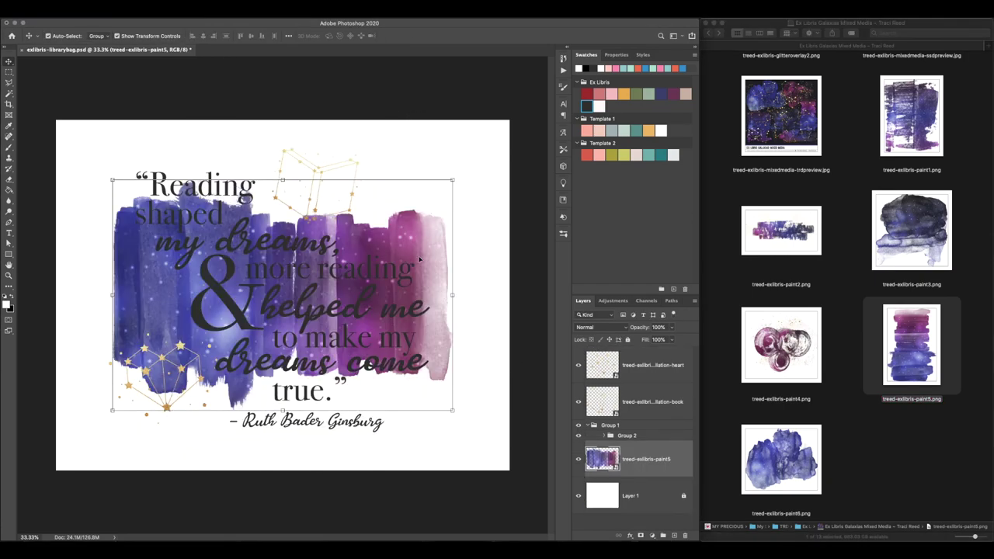
pyautogui.press('BackSpace')
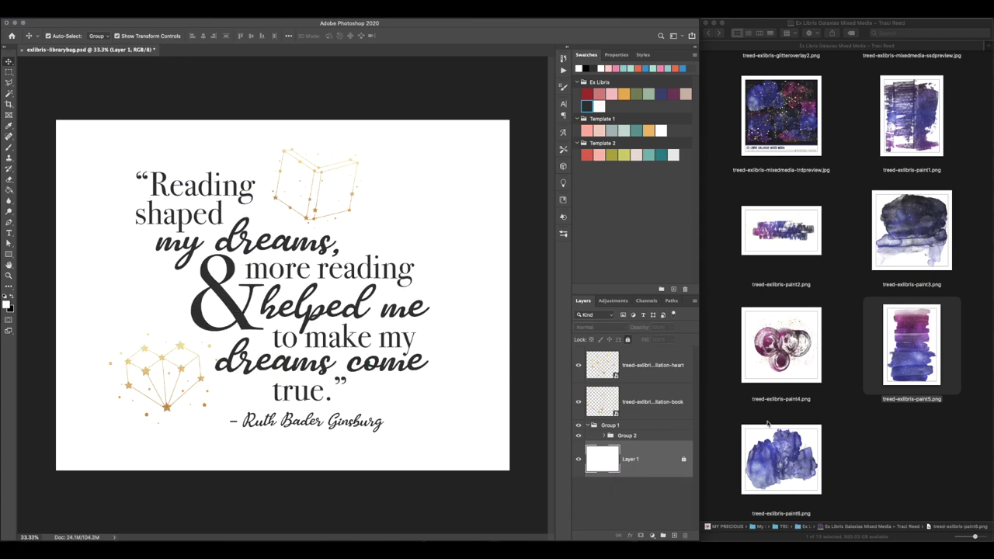
# Step: Try treed-exlibris-paint6.png as a backdrop behind the quote, directly above the white background layer
pyautogui.moveTo(416, 330); pyautogui.dragTo(416, 332)
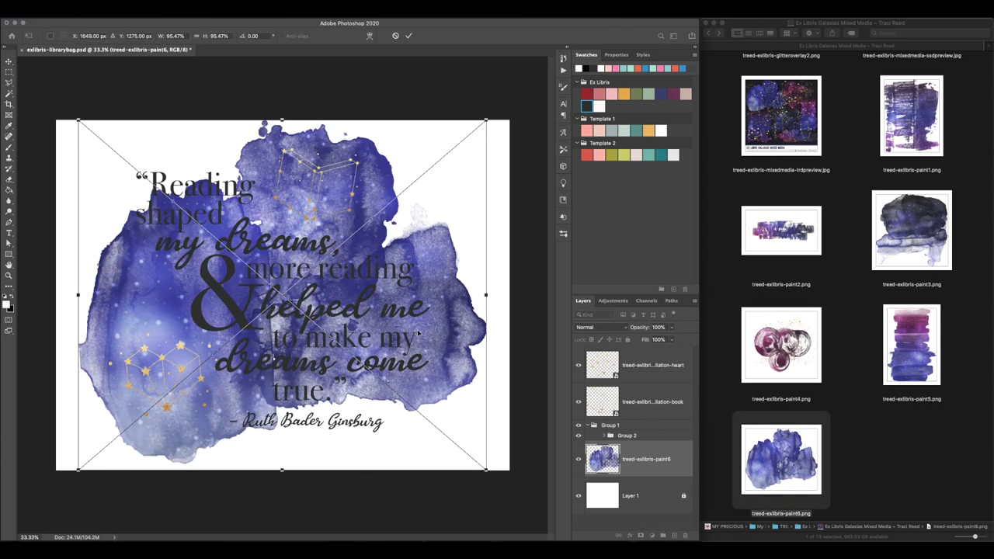
pyautogui.press('Return')
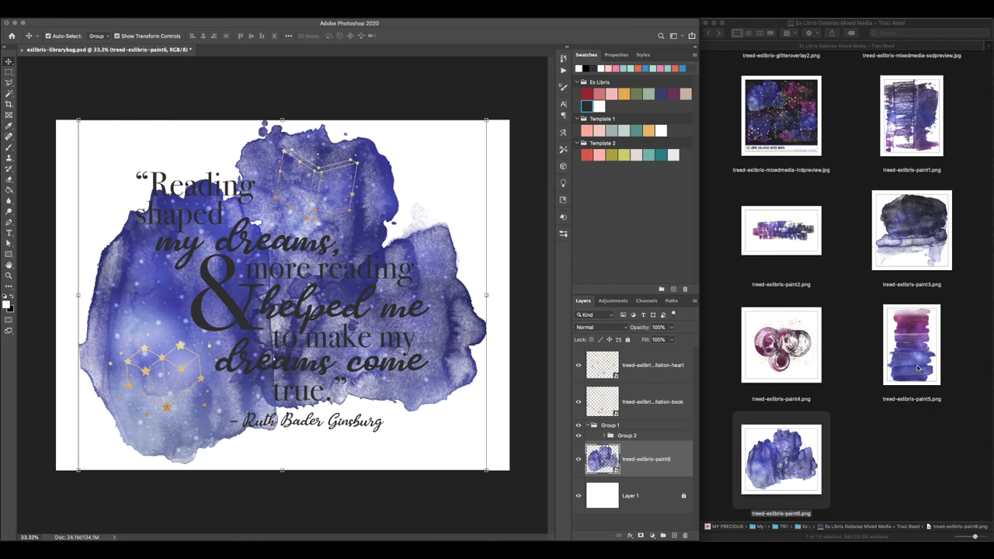
pyautogui.click(918, 369)
# Step: Place treed-exlibris-galaxy-pp-04.jpg from the Galaxy Papers folder behind the quote and enlarge it to cover the canvas
pyautogui.click(707, 34)
pyautogui.doubleClick(807, 423)
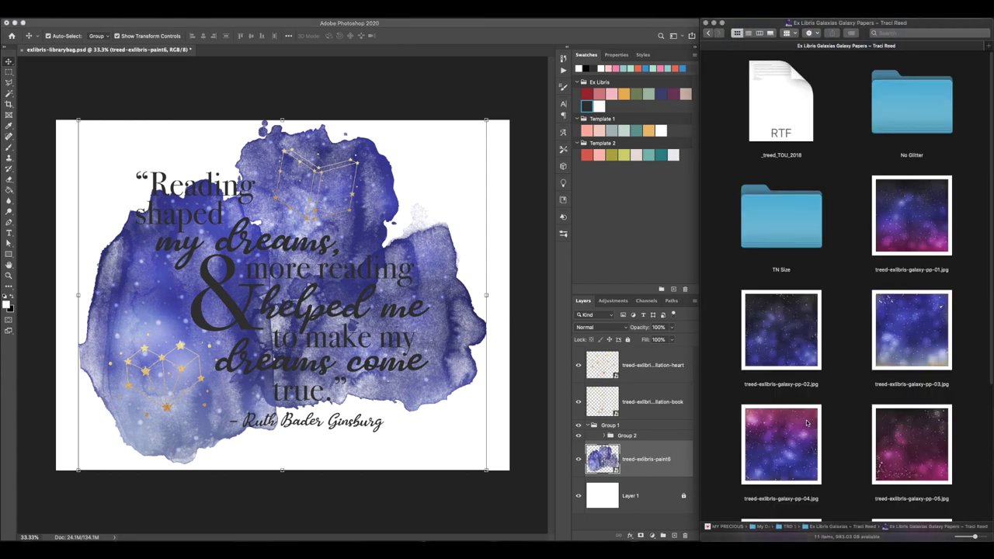
pyautogui.click(815, 457)
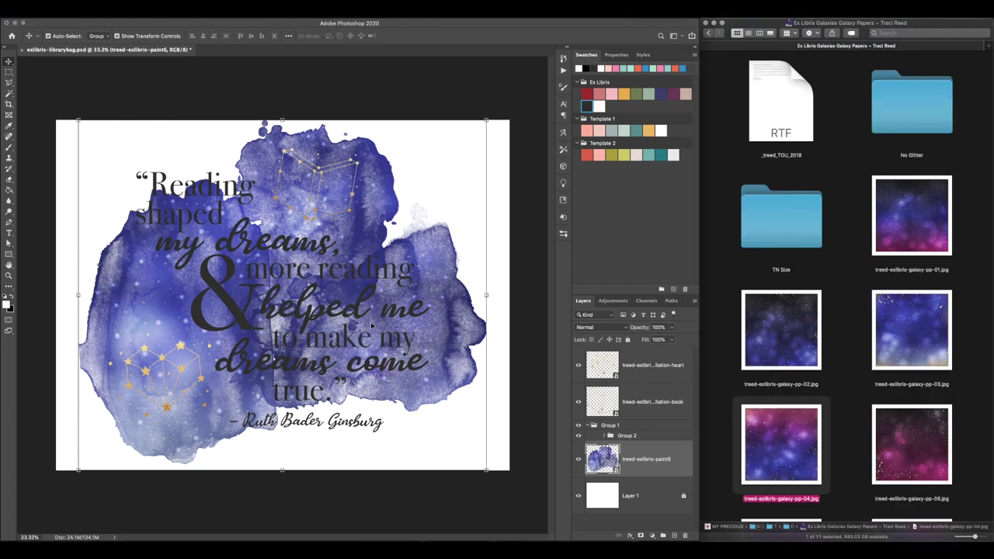
pyautogui.click(117, 130)
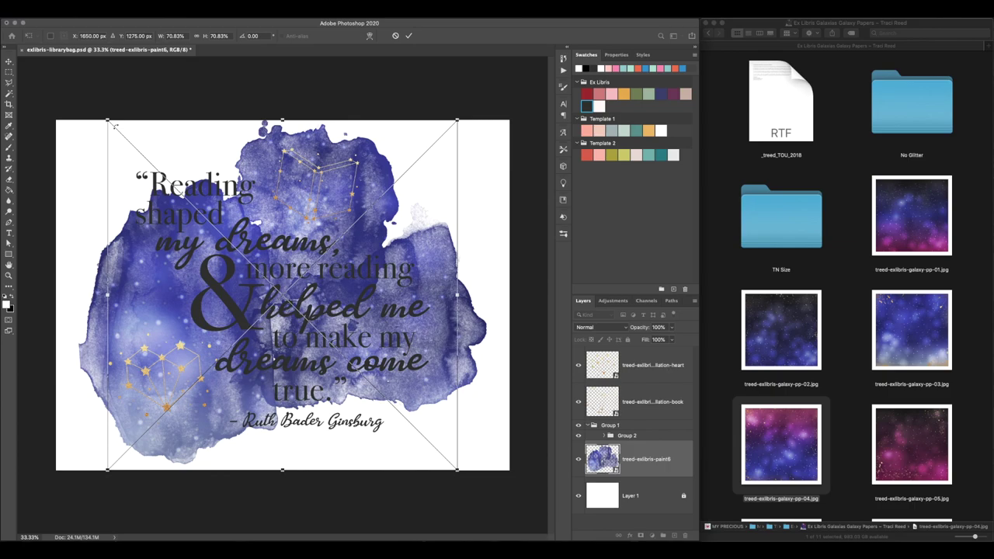
pyautogui.moveTo(456, 470); pyautogui.dragTo(509, 522)
pyautogui.press('Return')
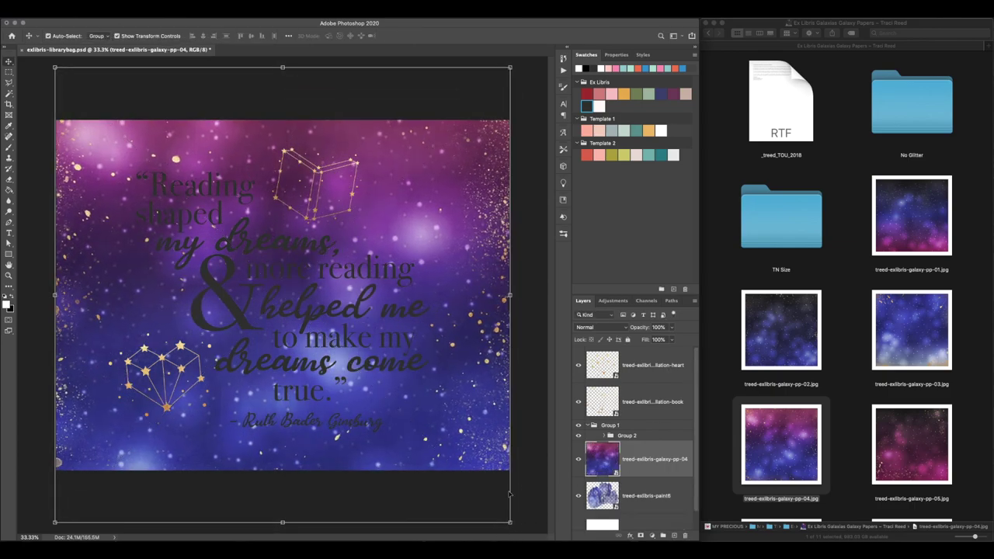
# Step: Refine the galaxy paper's scale to 91.67% so it matches the canvas width, and remove the paint6 layer
pyautogui.moveTo(510, 68); pyautogui.dragTo(510, 68)
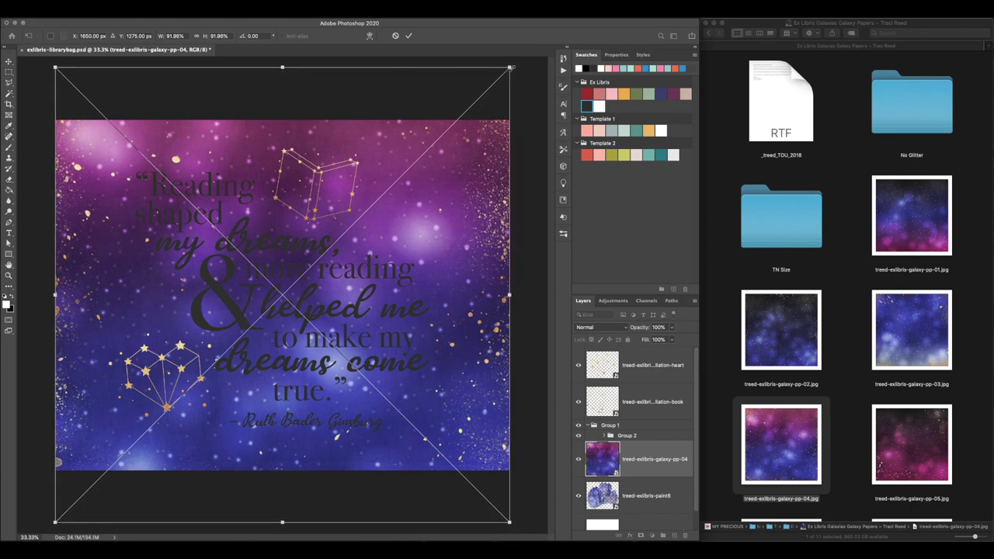
pyautogui.moveTo(509, 294); pyautogui.dragTo(508, 295)
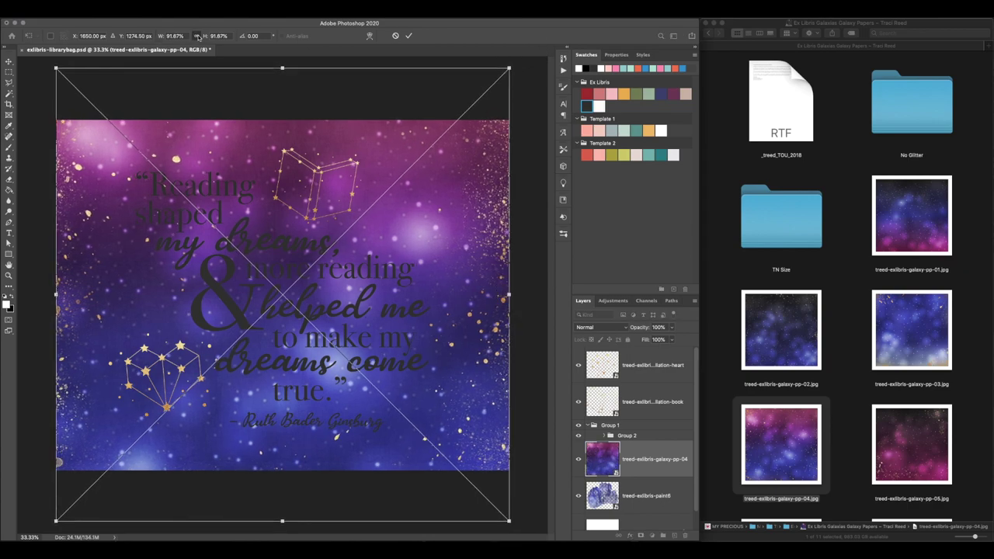
pyautogui.press('Return')
pyautogui.moveTo(647, 494); pyautogui.dragTo(643, 450)
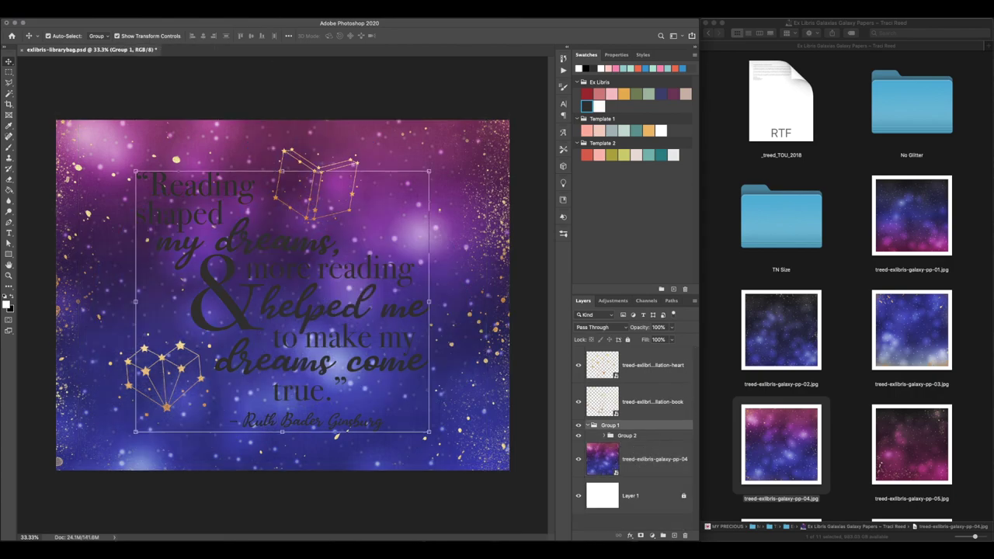
# Step: Bring up the character settings and ungroup Group 1 and its nested Group 2 into separate text layers
pyautogui.click(10, 233)
pyautogui.click(563, 106)
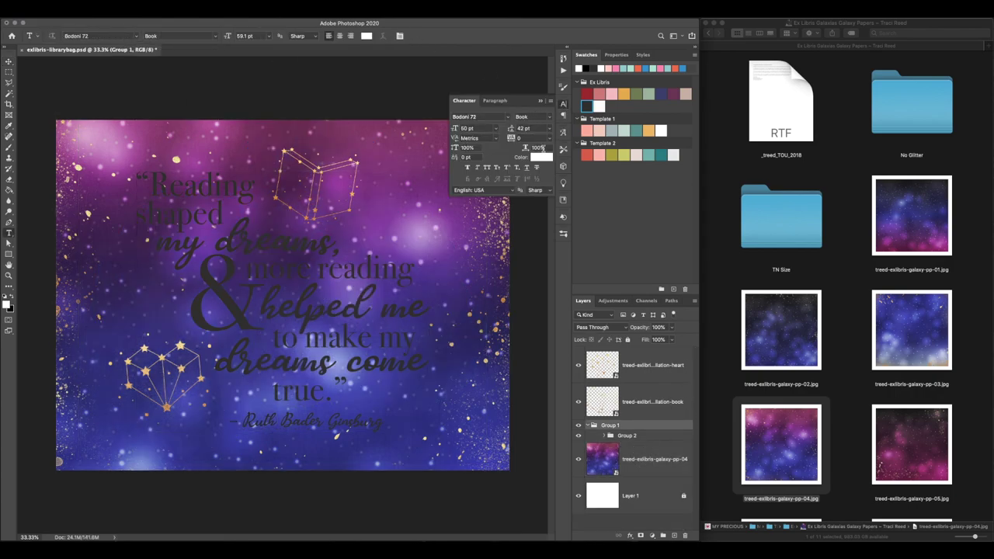
pyautogui.click(543, 157)
pyautogui.click(573, 420)
pyautogui.rightClick(647, 432)
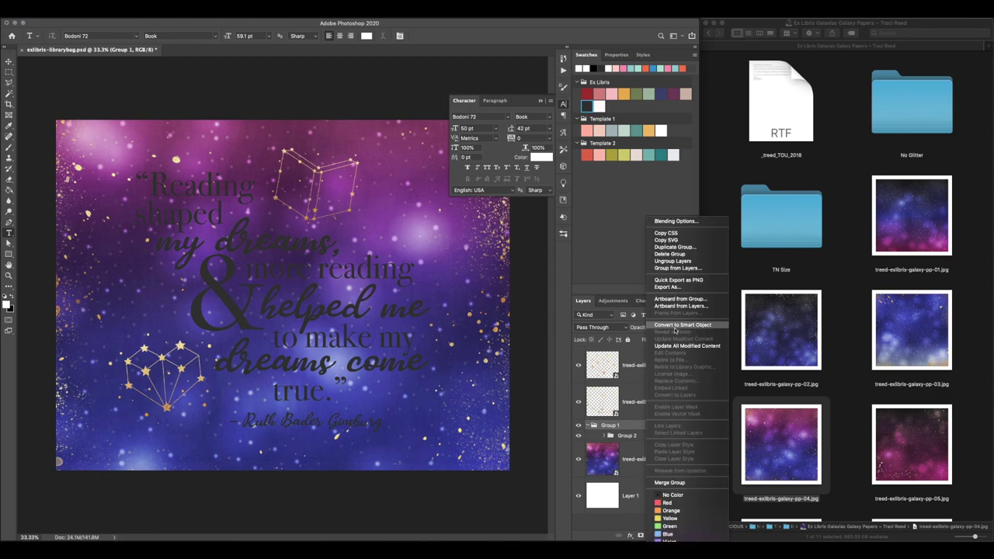
pyautogui.click(672, 263)
pyautogui.rightClick(630, 426)
pyautogui.click(672, 268)
# Step: Recolour all the quote's text layers gold (R 241, G 201, B 123), sampled from the heart constellation
pyautogui.click(541, 156)
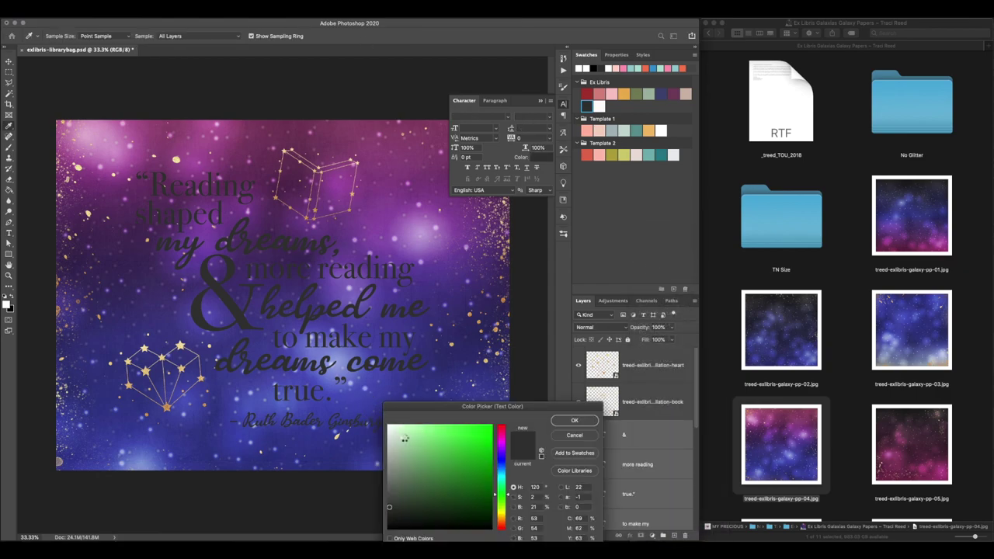
pyautogui.click(417, 430)
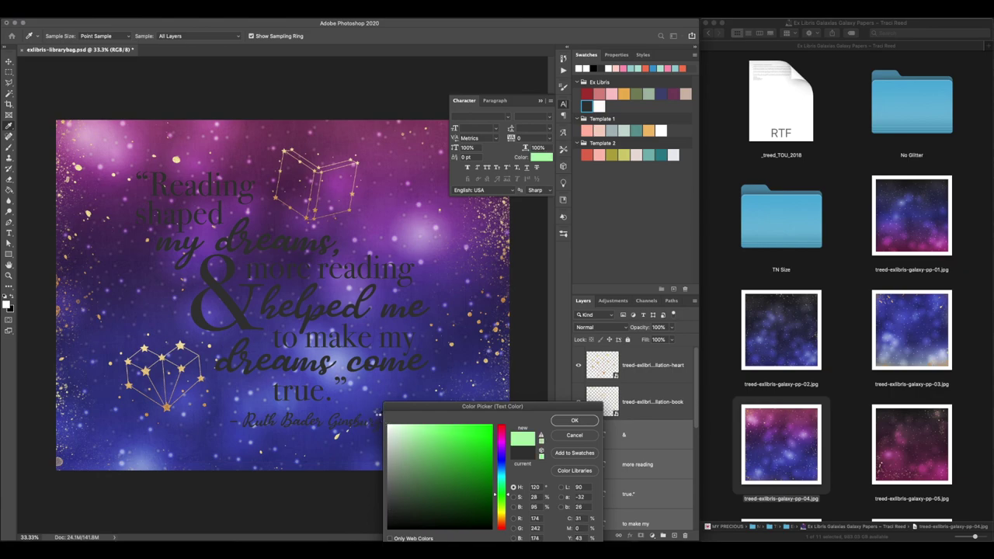
pyautogui.moveTo(417, 431); pyautogui.dragTo(380, 414)
pyautogui.click(183, 368)
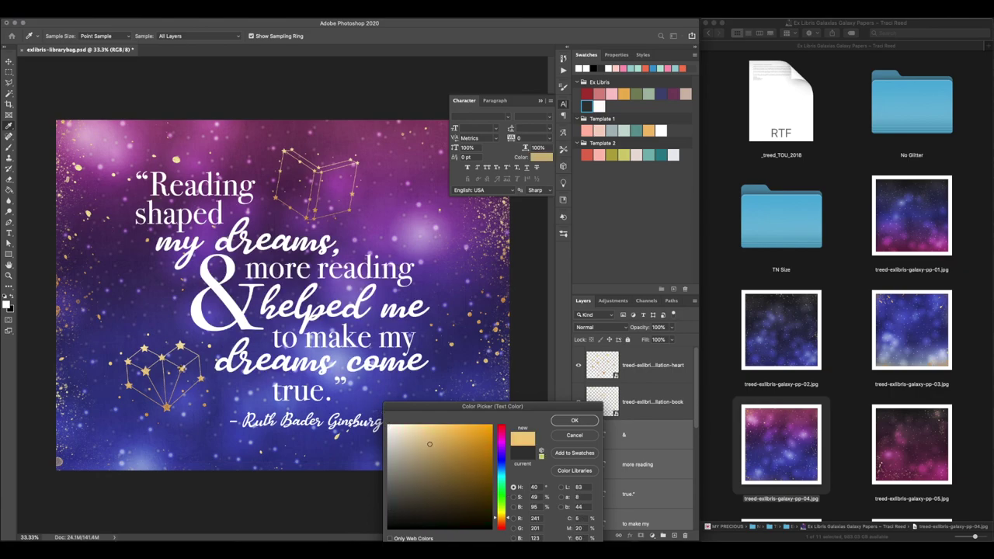
pyautogui.click(574, 420)
pyautogui.press('v')
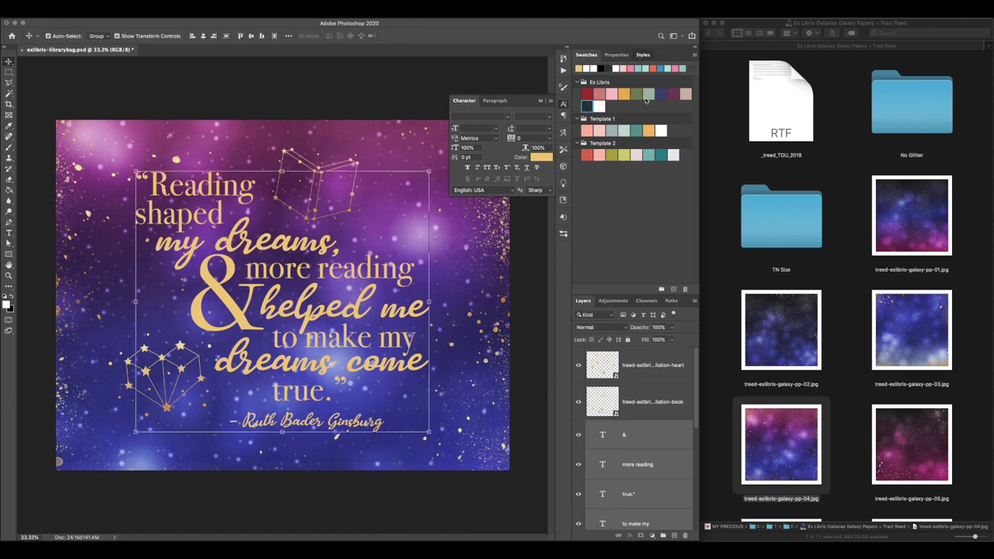
# Step: Try several glitter styles from mommyish_stylin139_ombreglitter on the quote's text layers and apply Mommyish - Ombre Glitter II
pyautogui.click(643, 54)
pyautogui.scroll(-5, 632, 194)
pyautogui.click(579, 277)
pyautogui.click(592, 277)
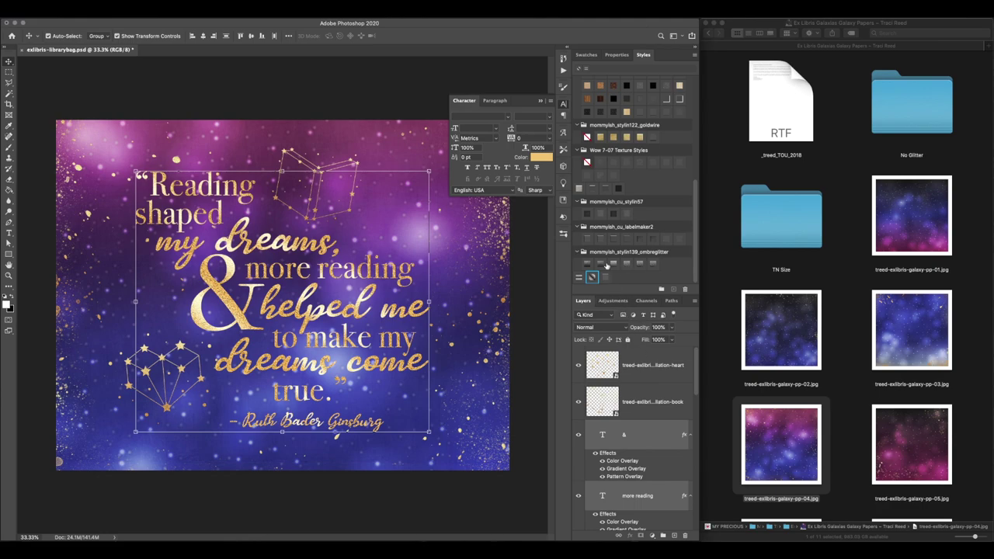
pyautogui.click(613, 263)
pyautogui.click(601, 265)
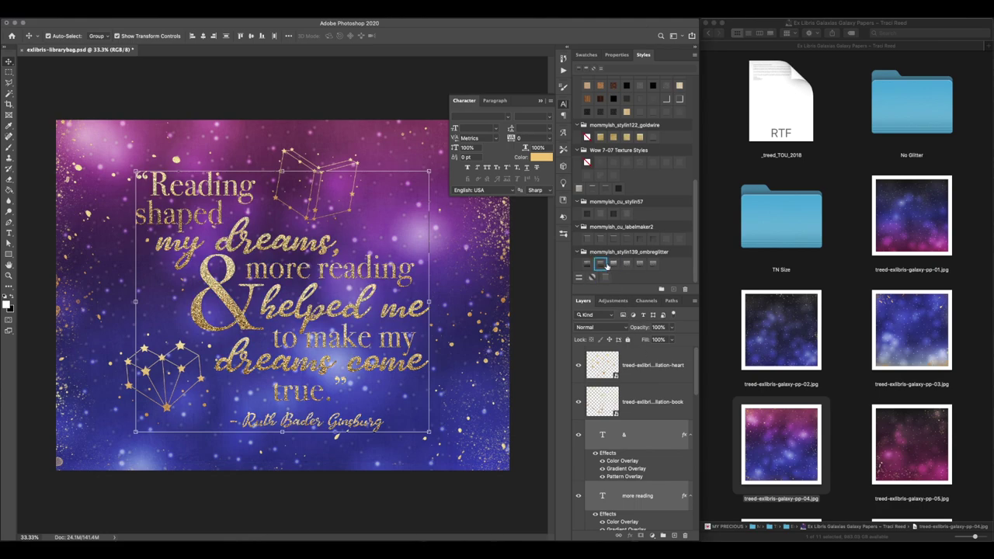
pyautogui.click(614, 264)
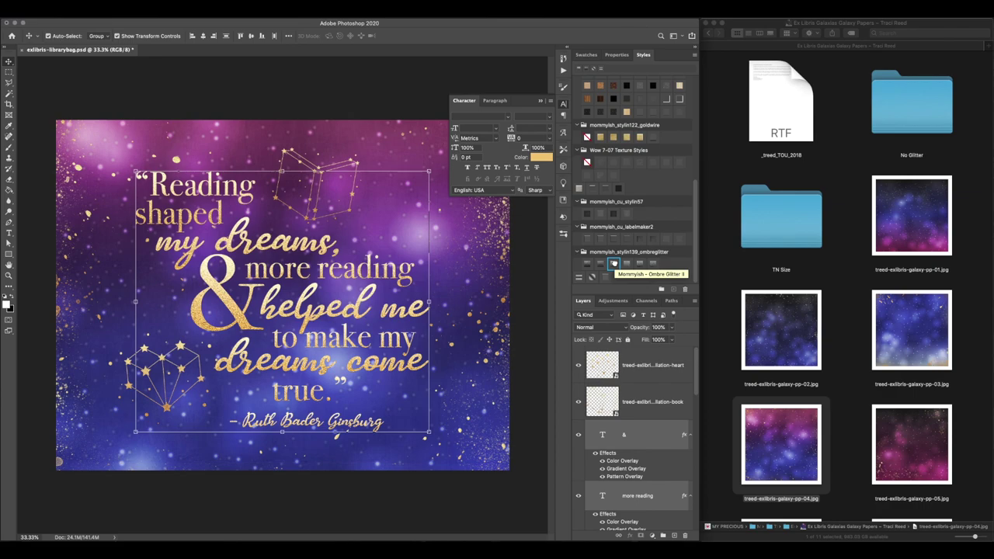
# Step: Duplicate the quote's gold text layers and merge the copies into a single raster layer
pyautogui.press('super+j')
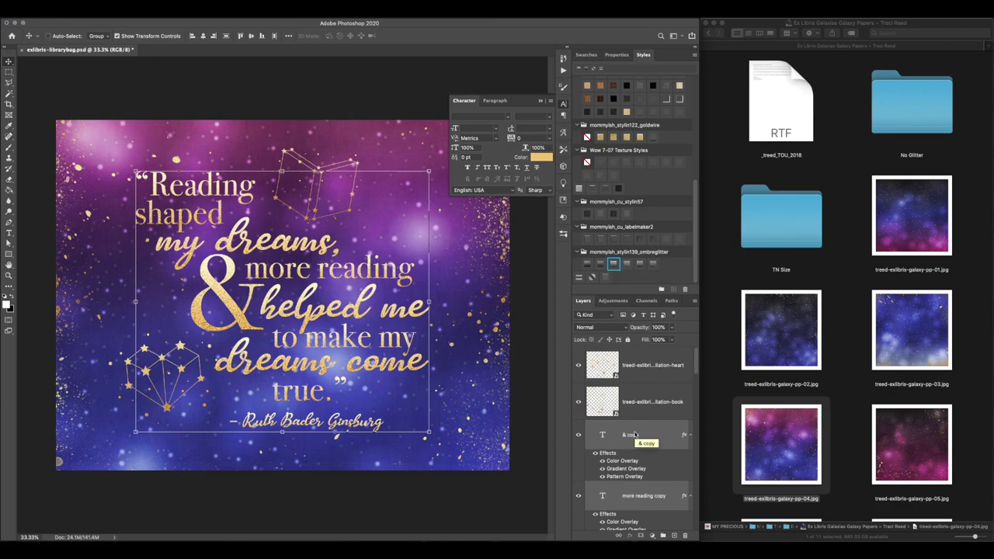
pyautogui.rightClick(648, 441)
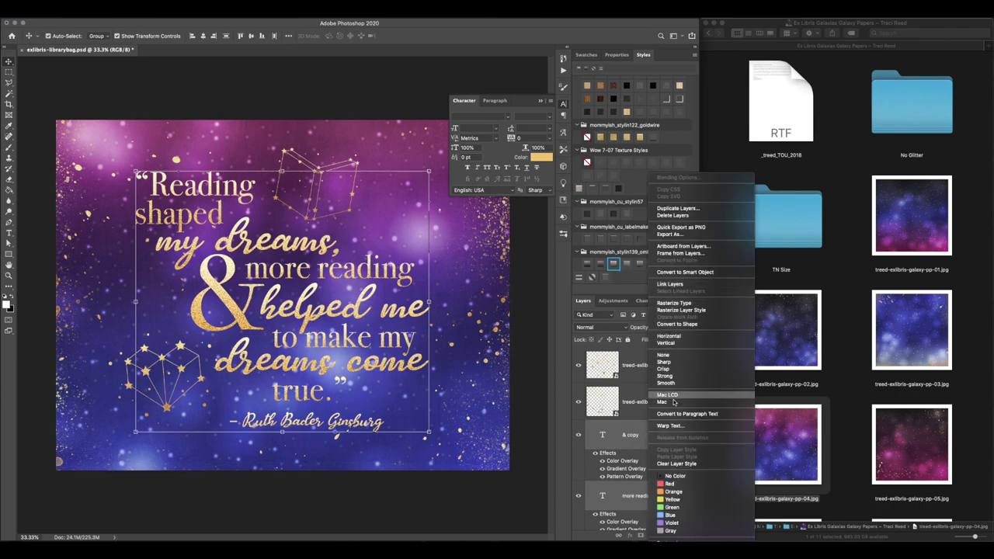
pyautogui.click(673, 463)
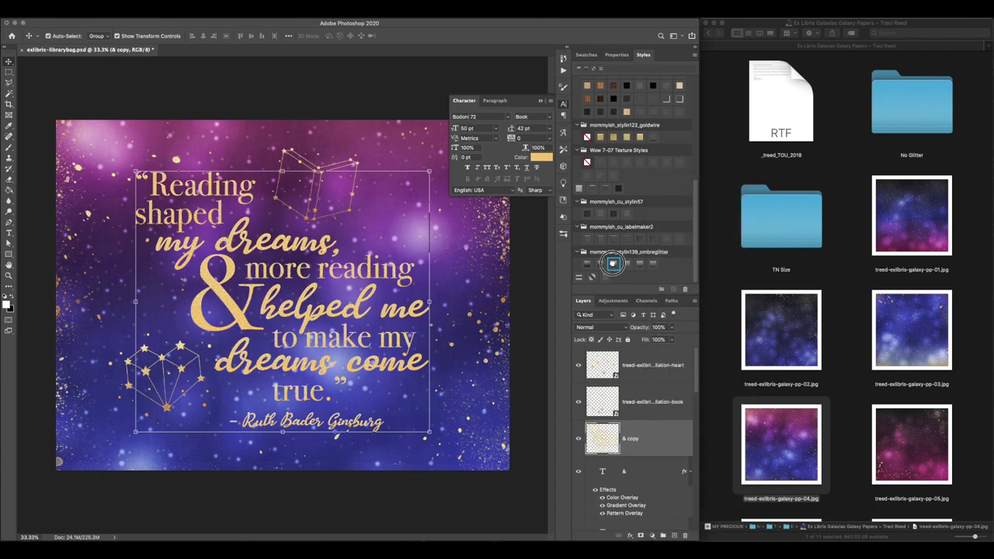
# Step: Try several glitter styles on the merged lettering layer and apply Style 569
pyautogui.click(614, 264)
pyautogui.click(593, 278)
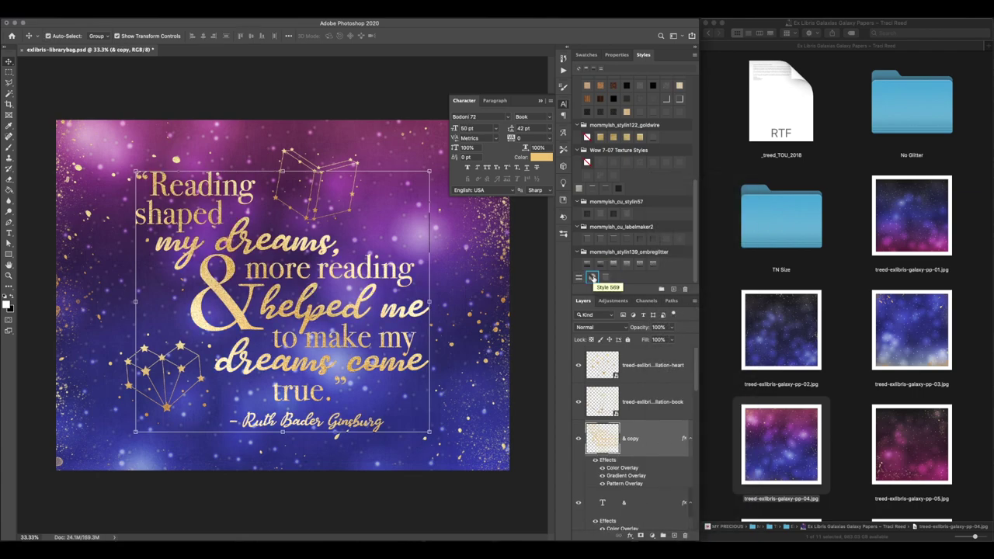
pyautogui.click(579, 278)
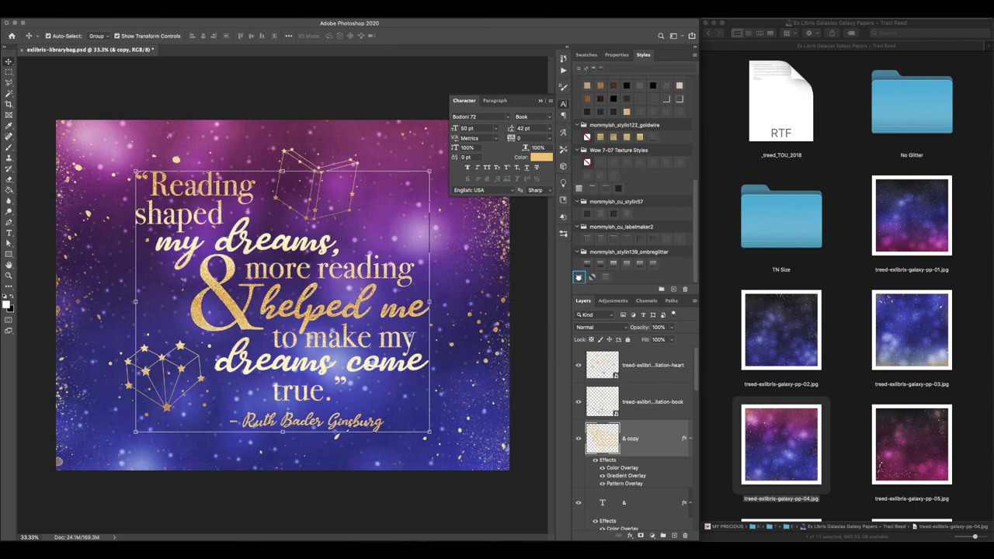
pyautogui.click(592, 277)
# Step: Group all the original text layers beneath the merged lettering layer, hide that group, and put the character settings away
pyautogui.scroll(-3, 648, 450)
pyautogui.click(641, 462)
pyautogui.scroll(-10, 639, 462)
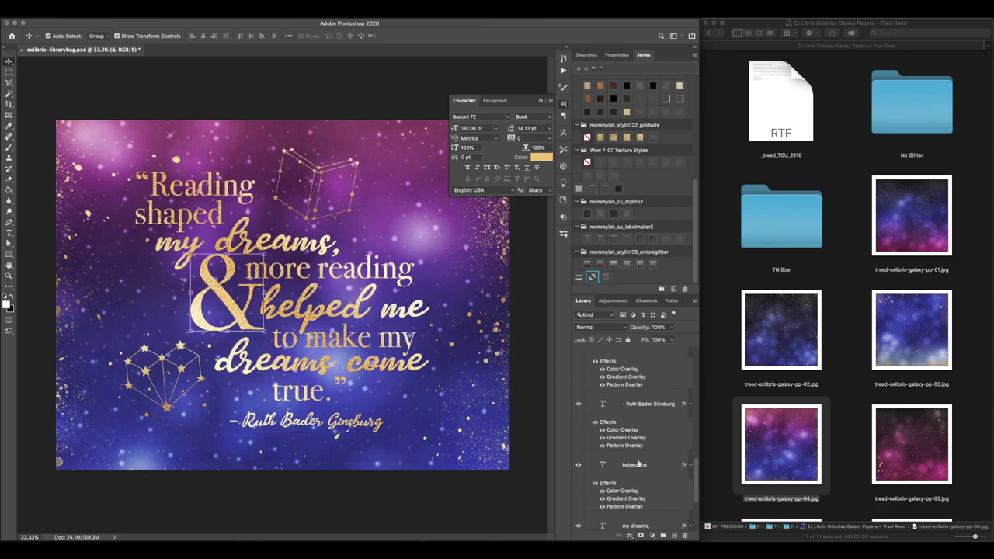
pyautogui.keyDown('shift'); pyautogui.click(641, 414); pyautogui.keyUp('shift')
pyautogui.rightClick(643, 439)
pyautogui.click(678, 519)
pyautogui.press('super+g')
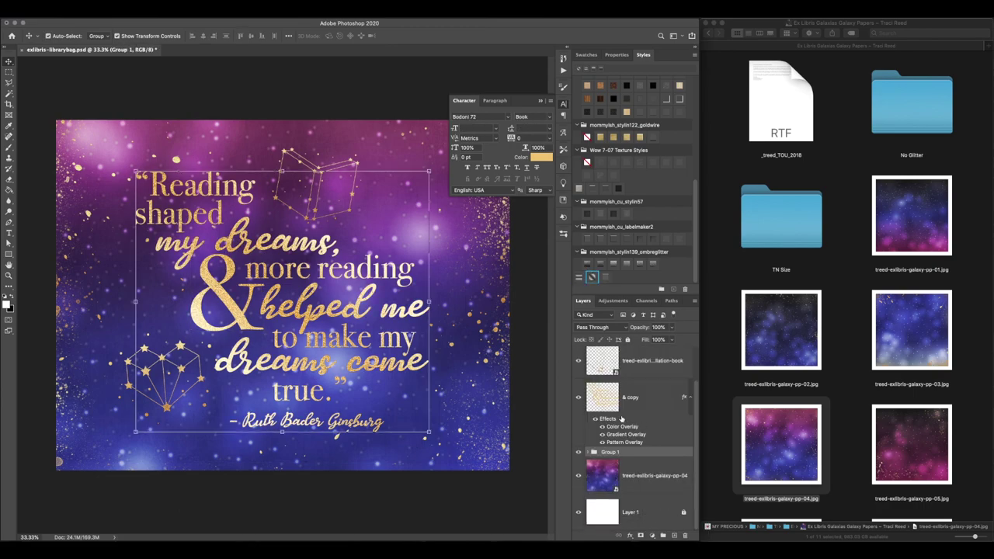
pyautogui.click(579, 454)
pyautogui.click(540, 100)
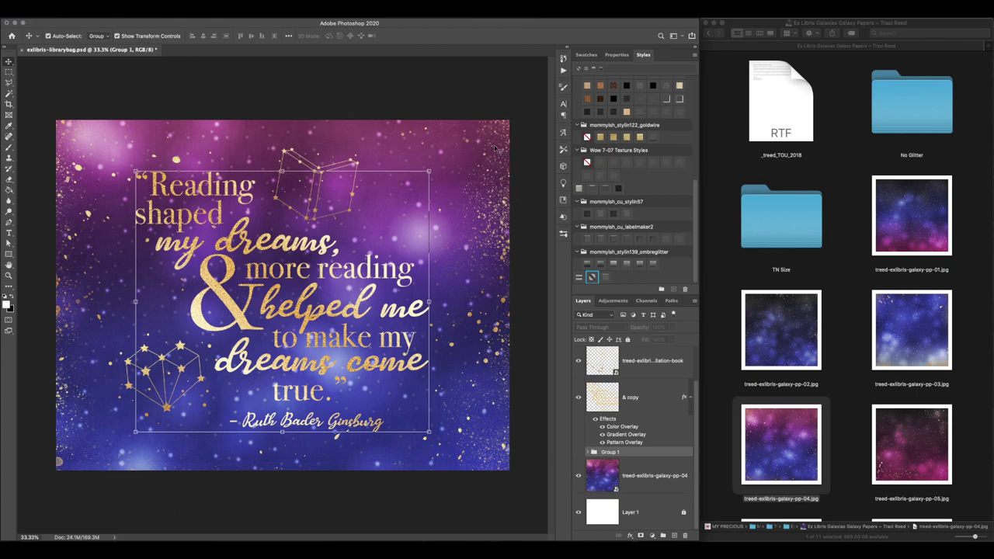
# Step: Open the Ex Libris Galaxias Stamps folder in the kit and place treed-exlibris-stamp31.png on the canvas
pyautogui.click(315, 213)
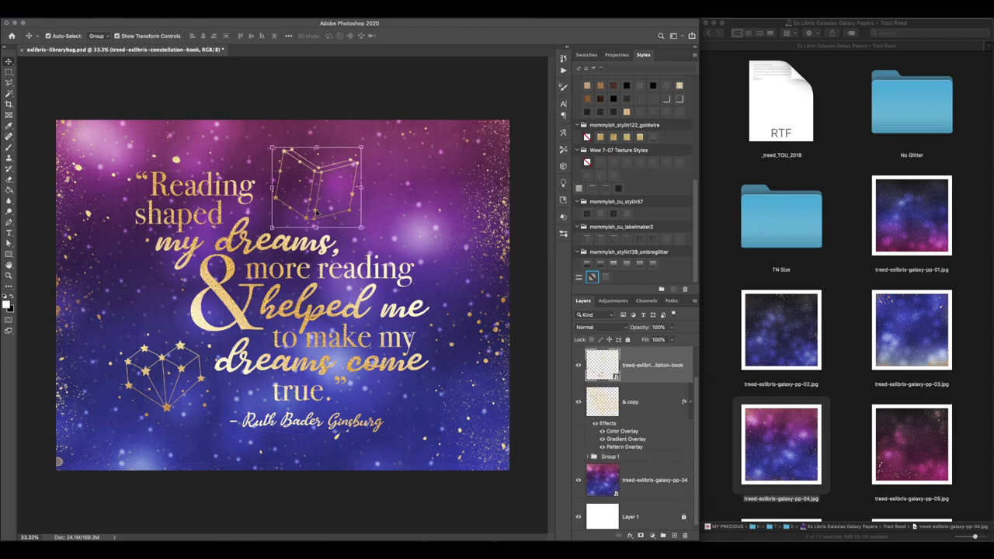
pyautogui.click(953, 422)
pyautogui.click(709, 33)
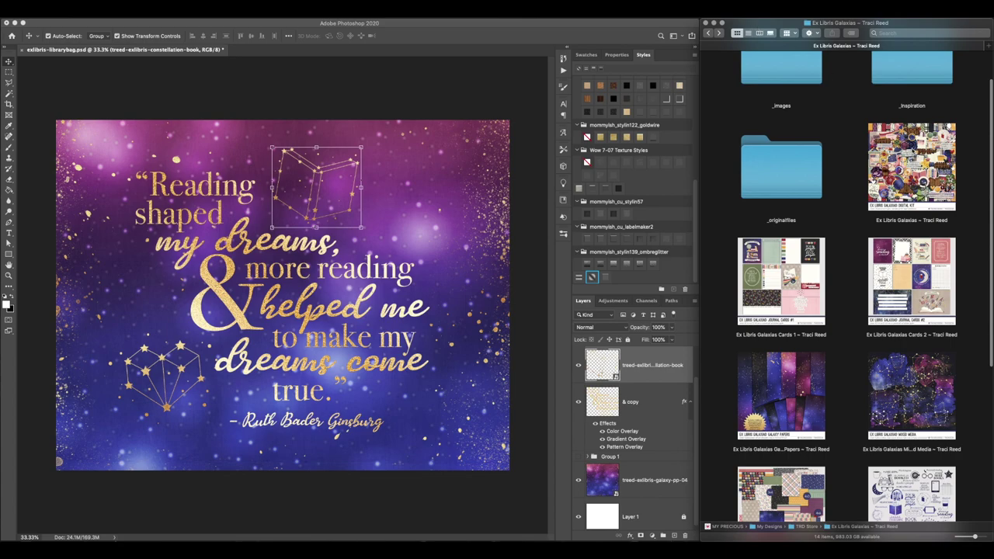
pyautogui.scroll(-1, 935, 282)
pyautogui.scroll(-5, 935, 280)
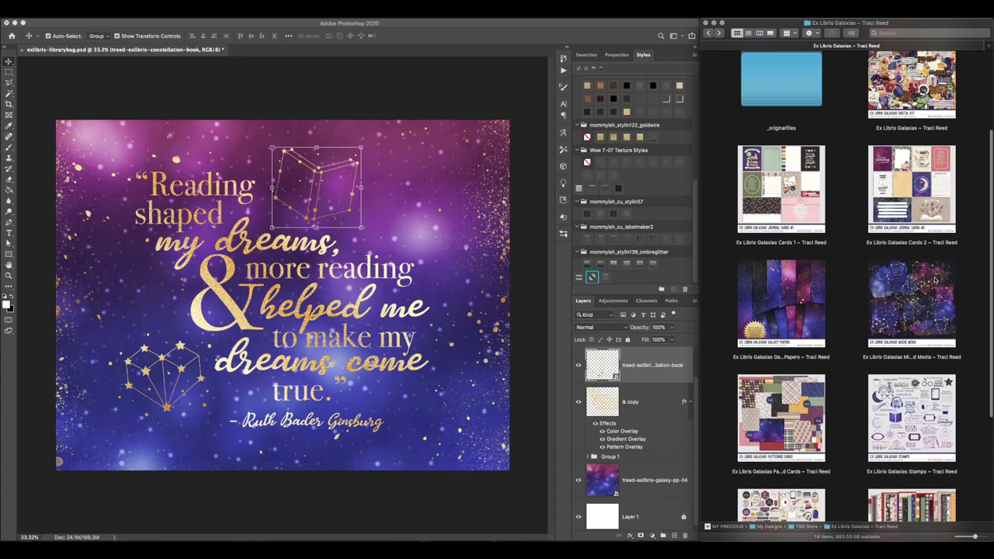
pyautogui.doubleClick(936, 282)
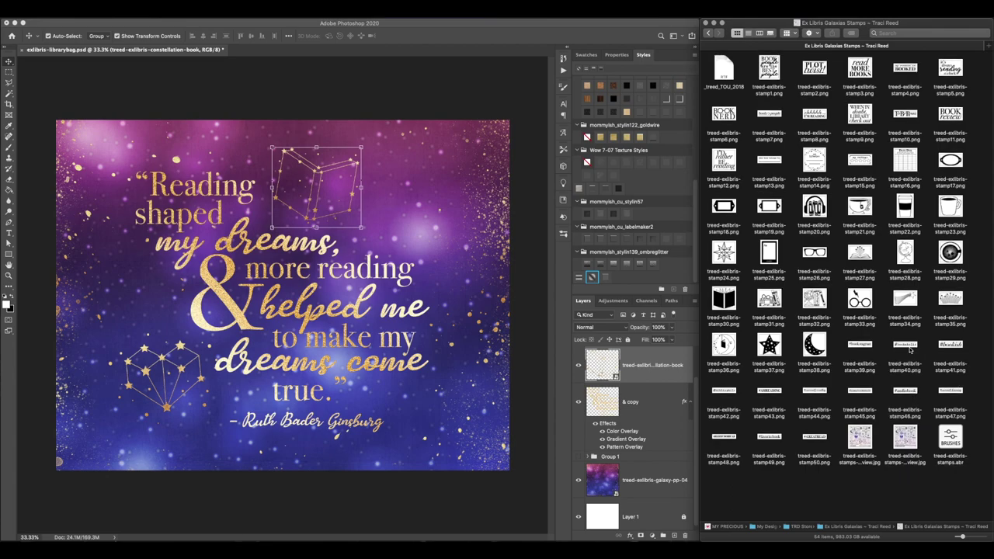
pyautogui.moveTo(769, 301); pyautogui.dragTo(282, 295)
# Step: Apply Style 569 to the book stamp, then rasterize it and fill its artwork with the gold Ex Libris swatch, keeping transparent pixels locked
pyautogui.click(592, 277)
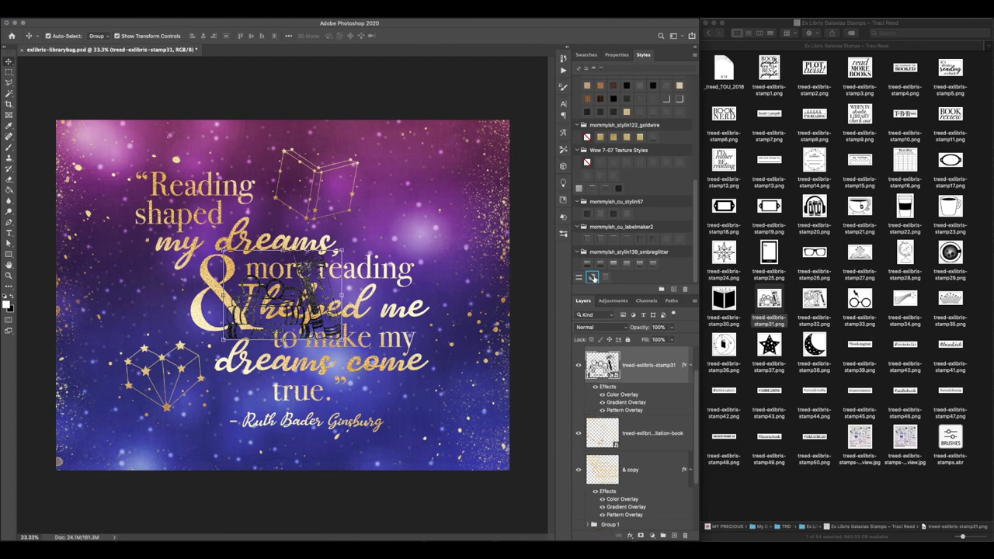
pyautogui.press('g')
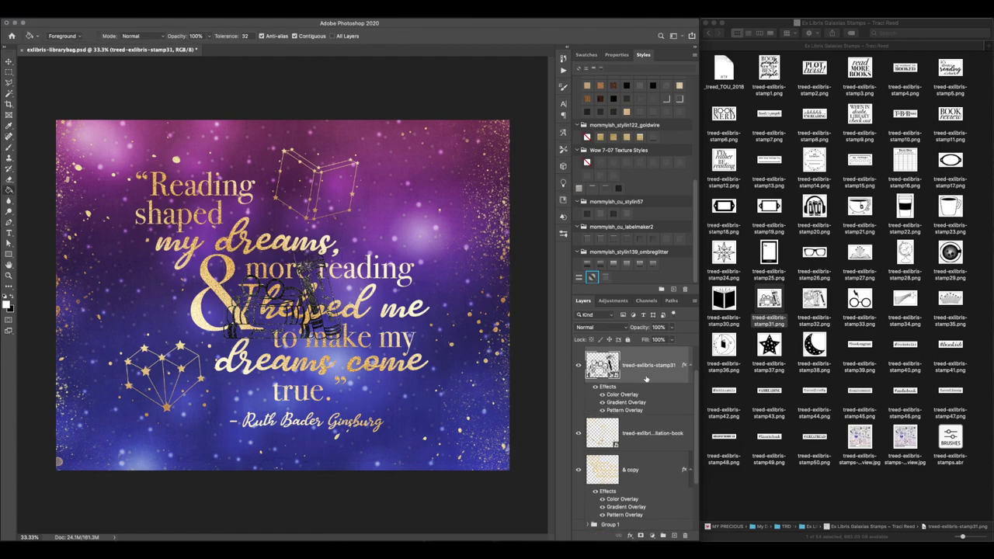
pyautogui.rightClick(646, 378)
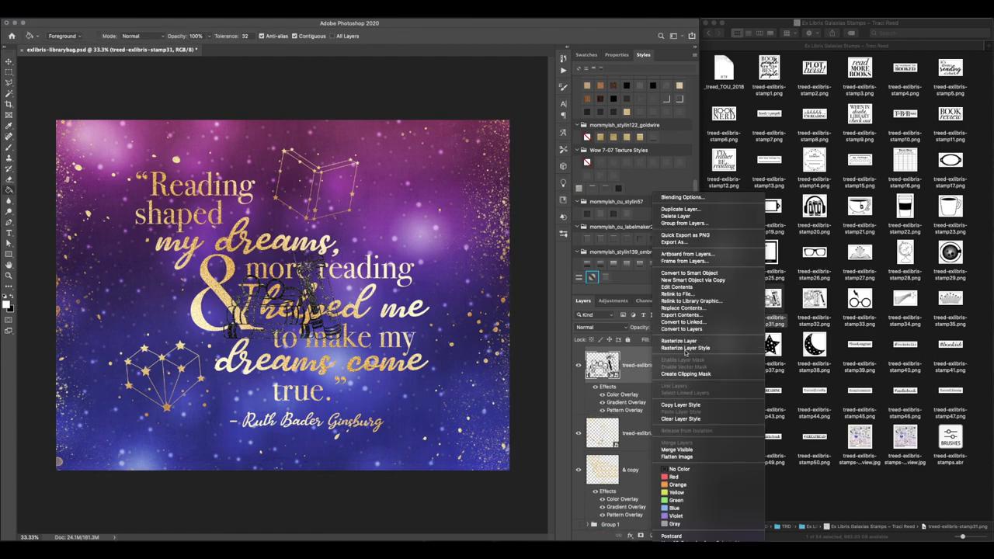
pyautogui.press('Escape')
pyautogui.click(587, 55)
pyautogui.click(625, 91)
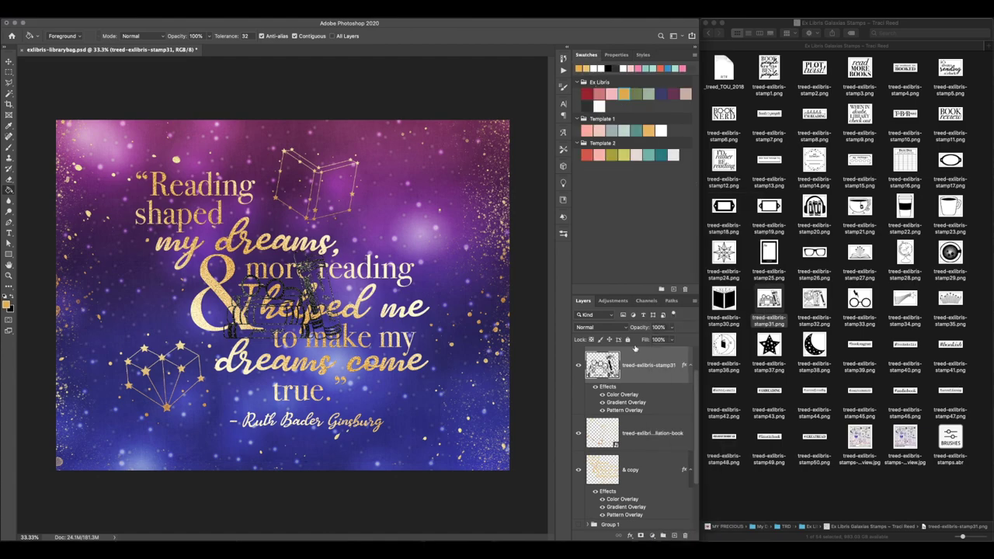
pyautogui.click(310, 294)
pyautogui.click(323, 327)
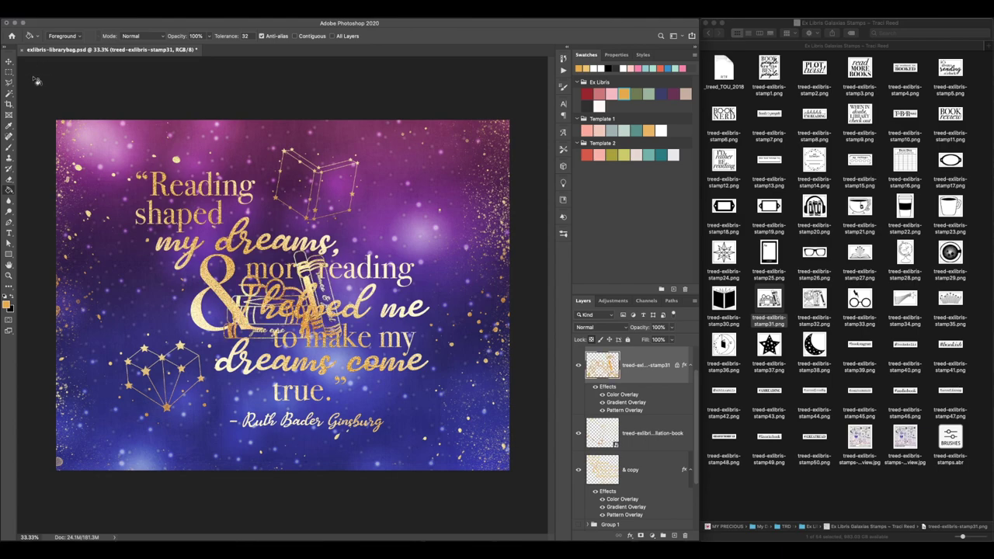
# Step: Move the heart constellation to the quote's upper right and the book stamp to the lower-left corner, and save the document
pyautogui.click(10, 61)
pyautogui.moveTo(181, 370); pyautogui.dragTo(459, 202)
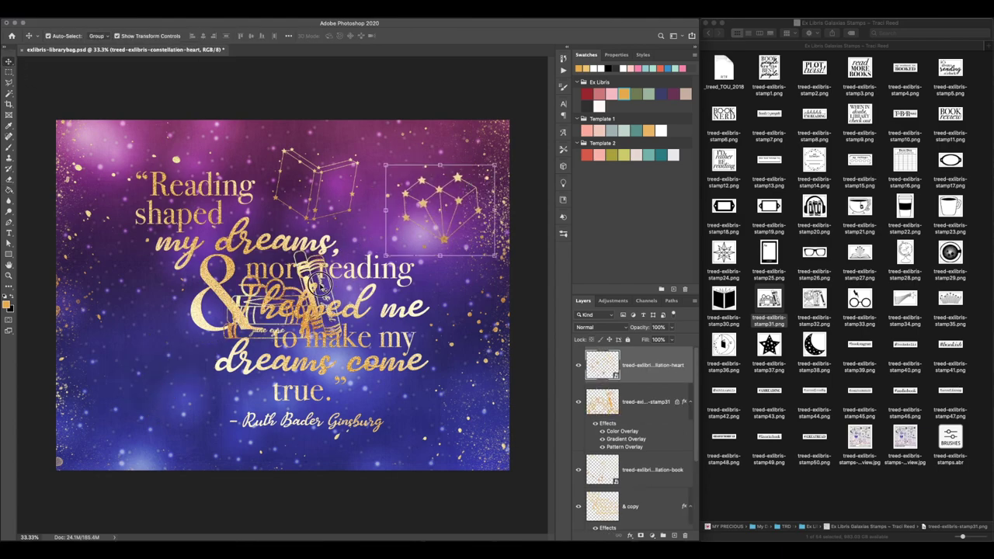
pyautogui.moveTo(326, 284); pyautogui.dragTo(348, 158)
pyautogui.press('super+z')
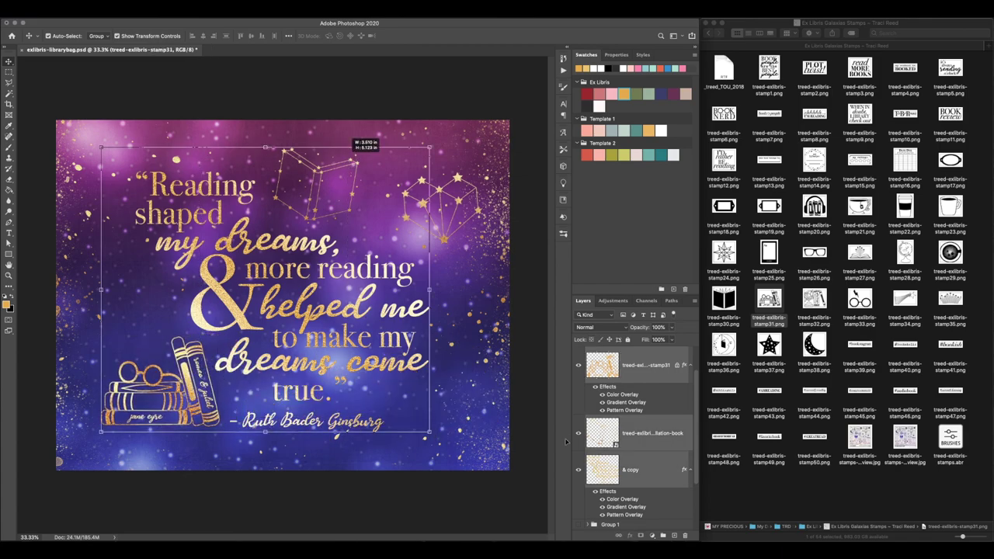
pyautogui.click(258, 443)
pyautogui.moveTo(146, 378); pyautogui.dragTo(287, 220)
pyautogui.press('super+s')
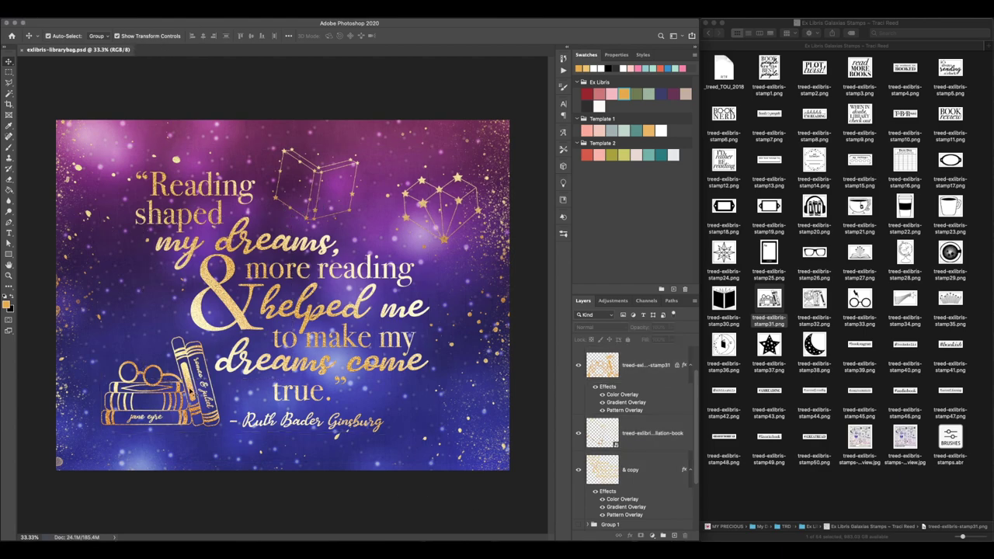
# Step: Try the book stamp in the lower-right corner, undo that, and move the heart constellation to the left of the ampersand
pyautogui.moveTo(190, 391); pyautogui.dragTo(456, 402)
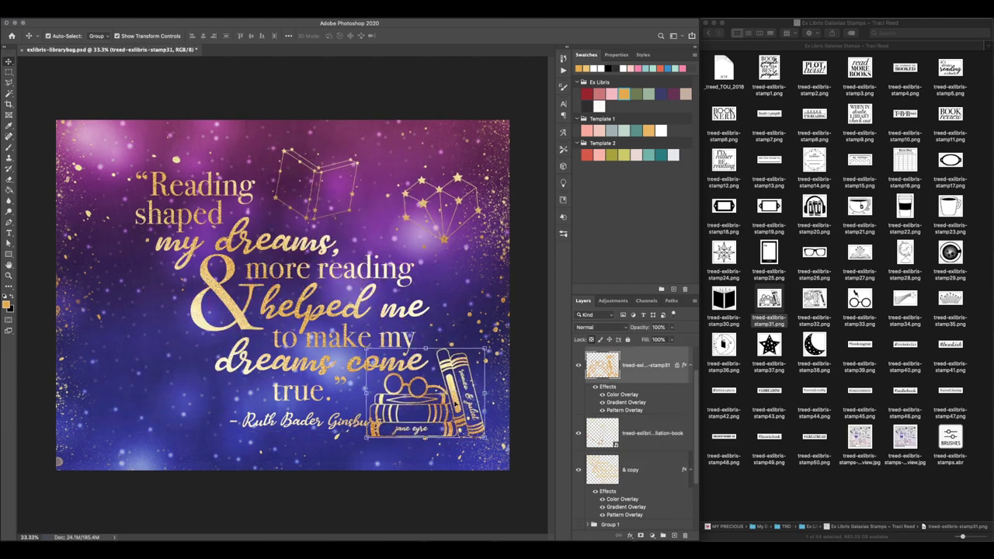
pyautogui.press('super+z')
pyautogui.moveTo(448, 237); pyautogui.dragTo(118, 350)
pyautogui.click(139, 380)
pyautogui.press('Return')
# Step: Enlarge the book constellation and shift it to the right above "more reading"
pyautogui.moveTo(155, 305); pyautogui.dragTo(160, 311)
pyautogui.moveTo(315, 211); pyautogui.dragTo(314, 216)
pyautogui.moveTo(365, 226)
pyautogui.mouseDown()
pyautogui.moveTo(353, 248)
pyautogui.moveTo(360, 260)
pyautogui.moveTo(372, 230)
pyautogui.mouseUp()
pyautogui.press('Return')
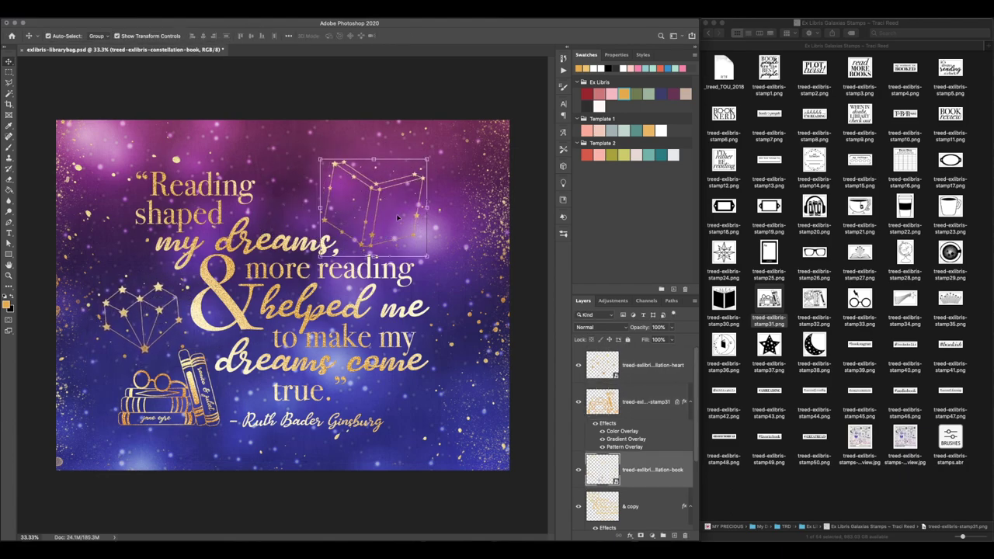
# Step: Try the heart constellation beside "Reading" so that it overlaps the book constellation
pyautogui.moveTo(160, 353); pyautogui.dragTo(328, 228)
pyautogui.moveTo(423, 181); pyautogui.dragTo(374, 207)
pyautogui.click(509, 380)
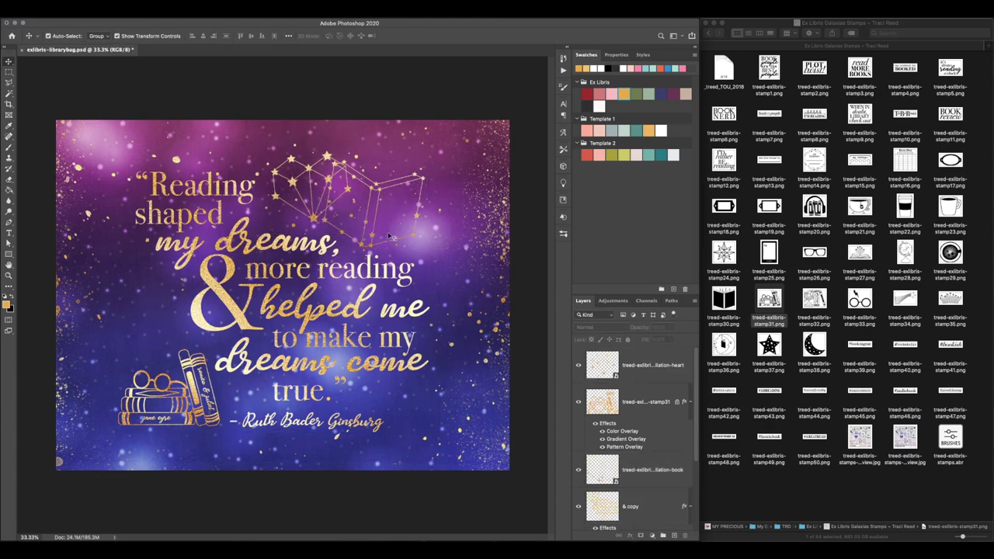
# Step: Flip the book stamp horizontally with a width of -100% and nudge it slightly to the right
pyautogui.click(199, 393)
pyautogui.hotkey('ctrl', 't')
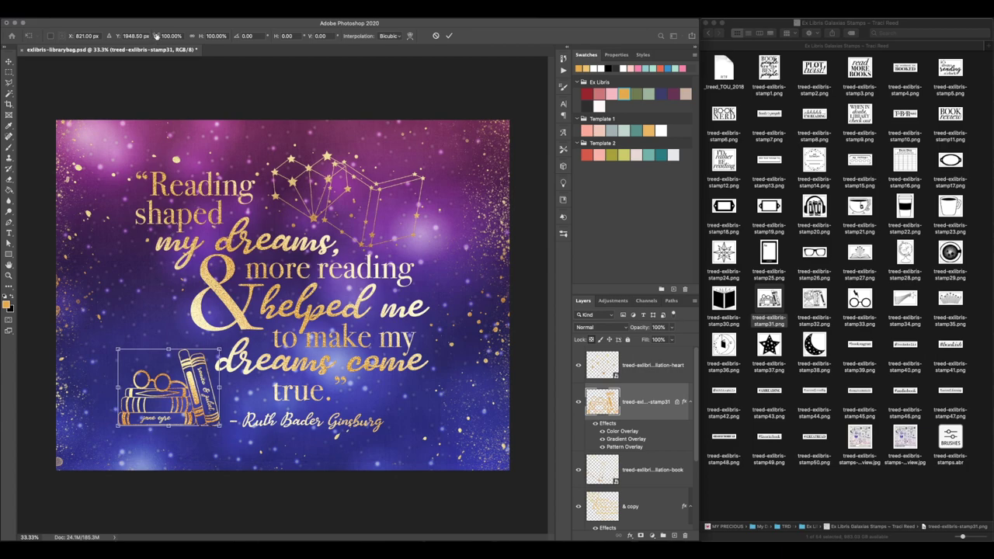
pyautogui.click(156, 36)
pyautogui.press('Left')
pyautogui.write('-')
pyautogui.moveTo(191, 398); pyautogui.dragTo(198, 398)
pyautogui.press('Return')
# Step: Select the mirrored "jane eyre" lettering on the bottom book and flip it to read correctly with a width of -100%
pyautogui.press('super+plus')
pyautogui.press('super+plus')
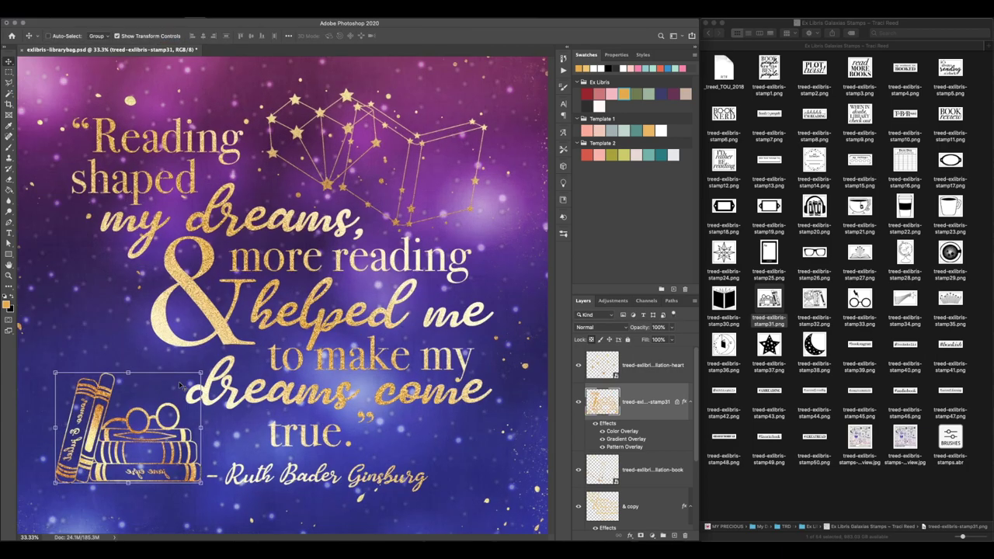
pyautogui.hscroll(-5, 283, 296)
pyautogui.scroll(-4, 283, 295)
pyautogui.press('m')
pyautogui.moveTo(261, 393); pyautogui.dragTo(334, 414)
pyautogui.press('super+t')
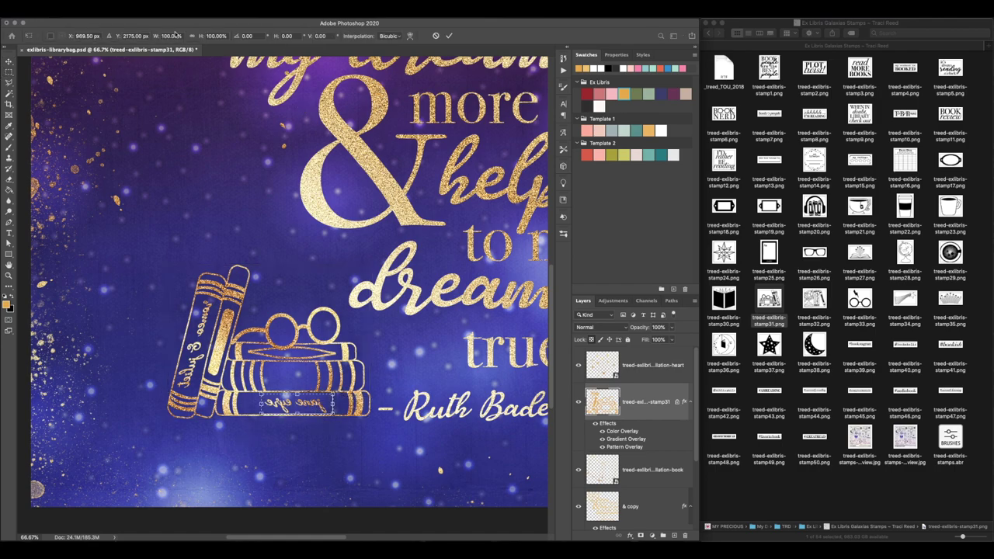
pyautogui.click(158, 36)
pyautogui.write('-100')
pyautogui.press('Return')
pyautogui.press('Return')
pyautogui.press('Return')
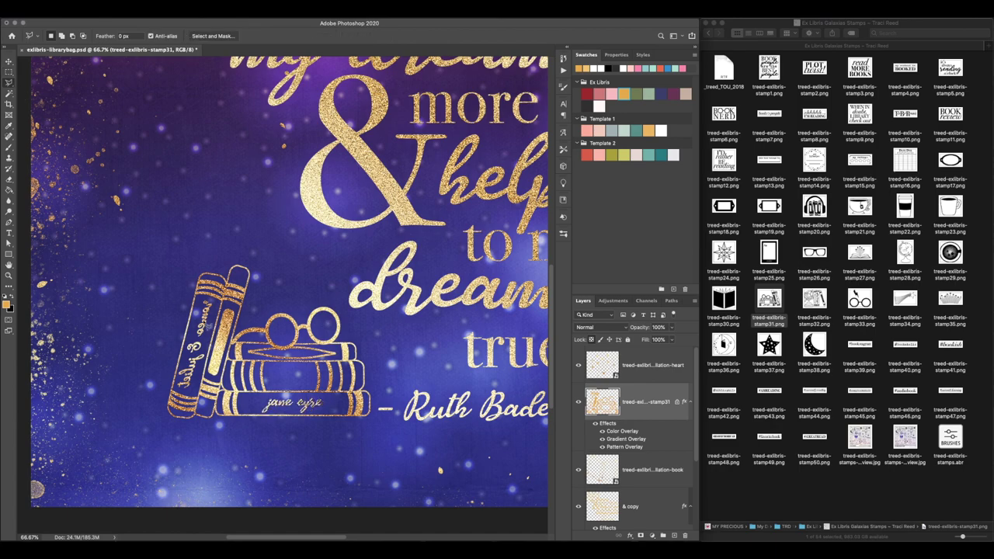
# Step: Lasso the mirrored "romeo & juliet" spine lettering, flip it with a width of -100%, and rotate it to follow the leaning spine
pyautogui.press('l')
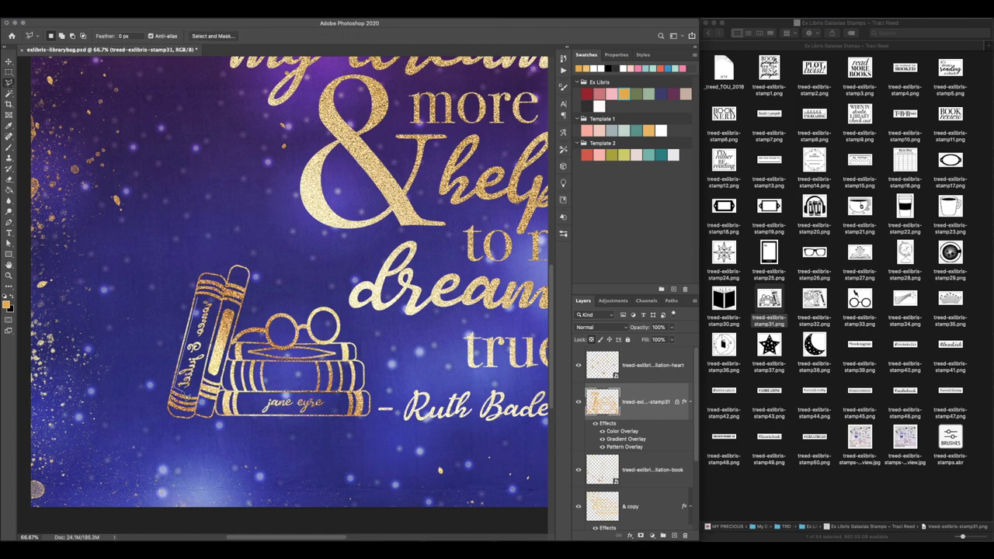
pyautogui.click(193, 391)
pyautogui.moveTo(206, 298)
pyautogui.mouseDown()
pyautogui.moveTo(174, 341)
pyautogui.moveTo(204, 392)
pyautogui.mouseUp()
pyautogui.hotkey('ctrl', 't')
pyautogui.click(164, 36)
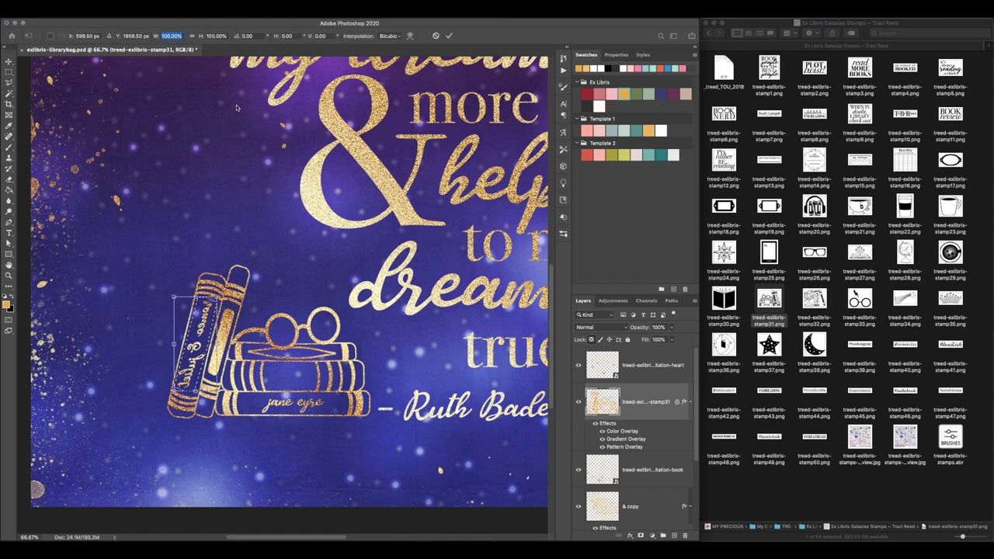
pyautogui.click(164, 35)
pyautogui.write('-')
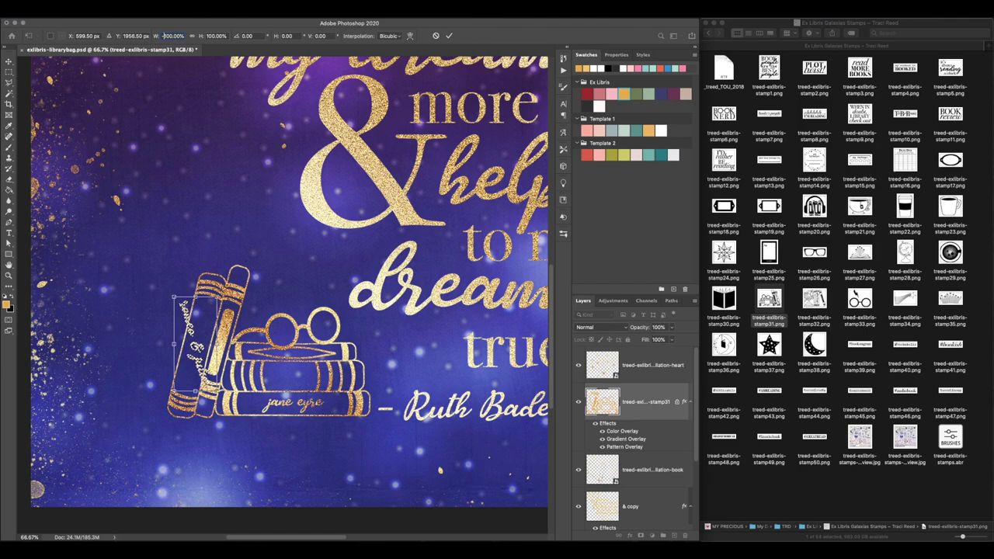
pyautogui.moveTo(92, 393); pyautogui.dragTo(130, 410)
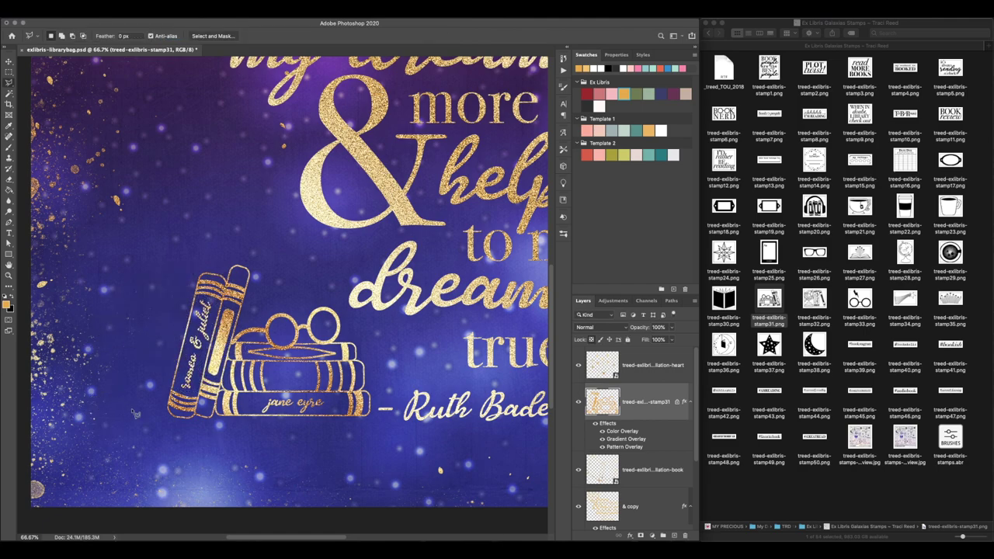
# Step: Move the heart constellation back above the book stamp and fit the book constellation next to "Reading", reduced in size
pyautogui.press('v')
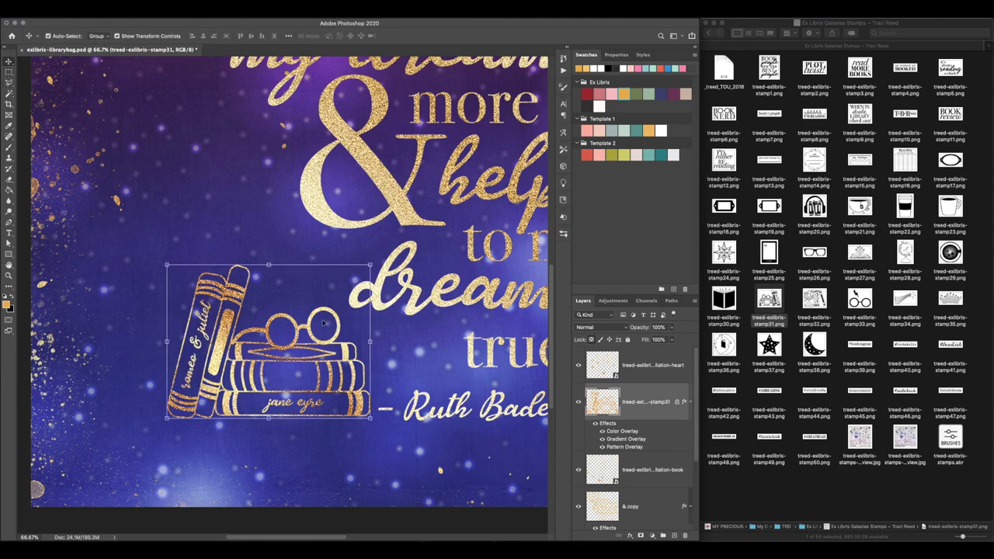
pyautogui.hotkey('ctrl', '0')
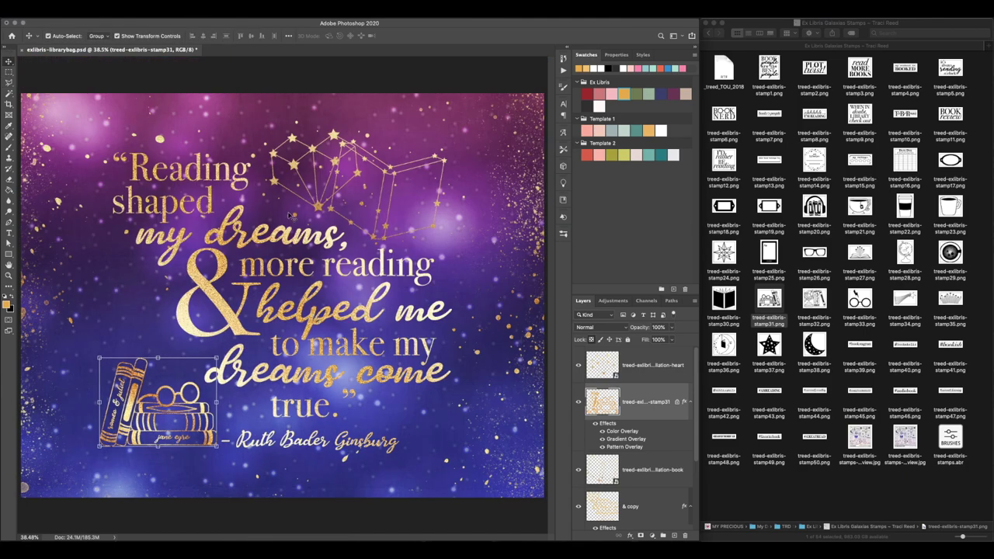
pyautogui.moveTo(327, 209); pyautogui.dragTo(131, 342)
pyautogui.moveTo(378, 242); pyautogui.dragTo(306, 213)
pyautogui.click(380, 115)
pyautogui.moveTo(389, 132); pyautogui.dragTo(370, 142)
pyautogui.press('Return')
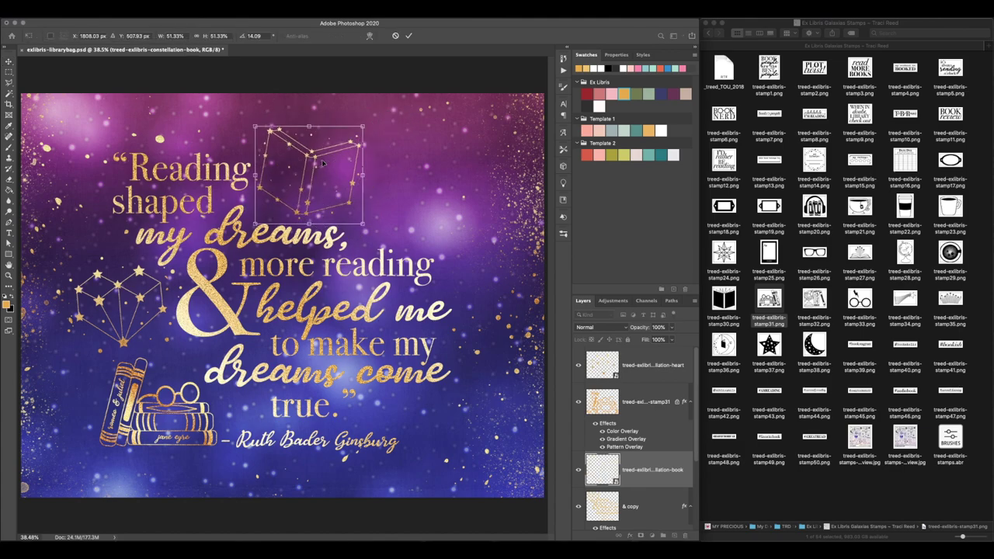
# Step: Scale the heart constellation down so it fits between the ampersand and the canvas edge, above the book stamp
pyautogui.click(77, 320)
pyautogui.click(56, 256)
pyautogui.moveTo(54, 260); pyautogui.dragTo(77, 272)
pyautogui.press('Return')
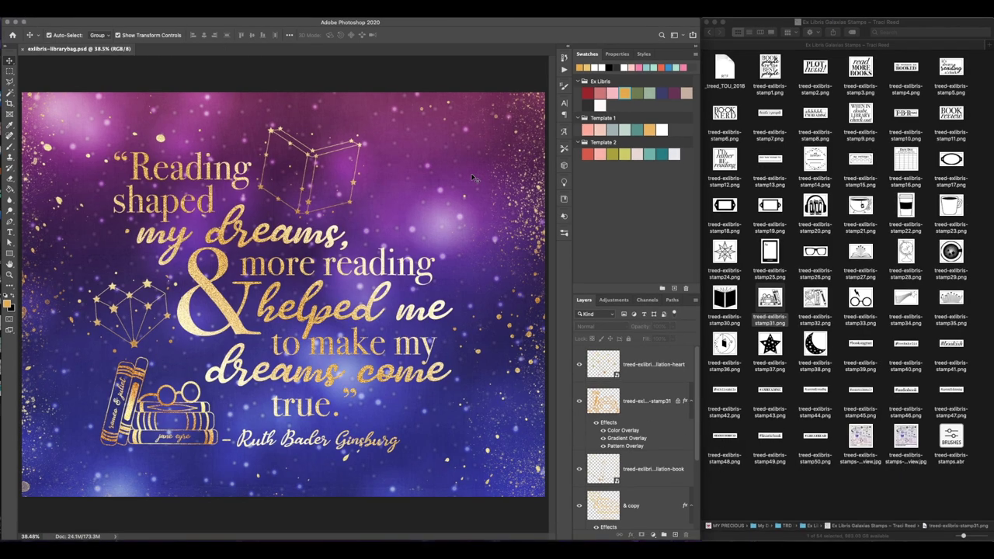
# Step: Place treed-exlibris-stamp27.png beside "Reading" in place of the book constellation, undoing trial moves of the artwork
pyautogui.click(869, 327)
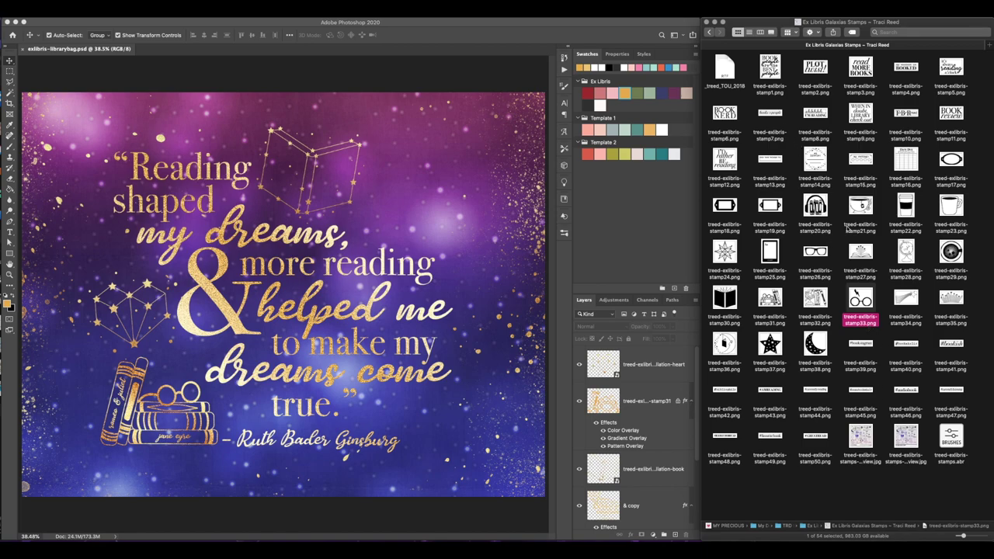
pyautogui.moveTo(860, 251); pyautogui.dragTo(323, 174)
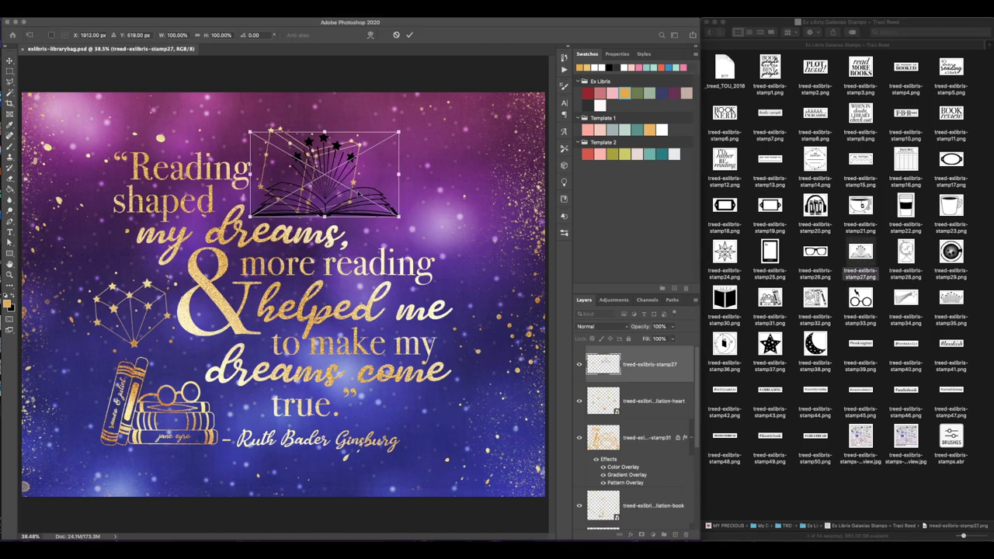
pyautogui.press('Return')
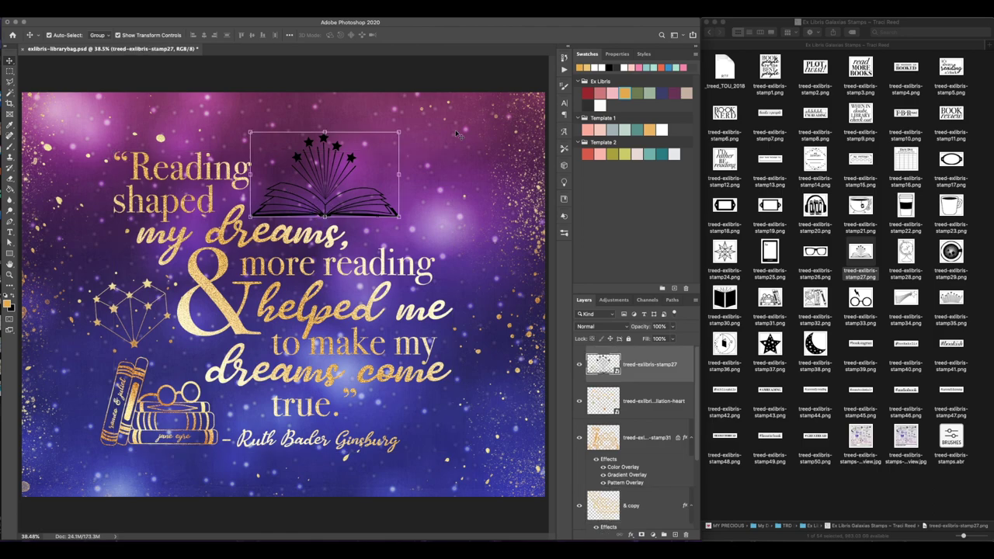
pyautogui.moveTo(353, 159); pyautogui.dragTo(186, 382)
pyautogui.moveTo(125, 369); pyautogui.dragTo(401, 169)
pyautogui.hotkey('ctrl', 'z')
pyautogui.hotkey('ctrl', 'z')
# Step: Rasterize the open-book stamp layer and fill its artwork with the gold foreground color
pyautogui.click(342, 163)
pyautogui.press('g')
pyautogui.rightClick(667, 365)
pyautogui.click(698, 340)
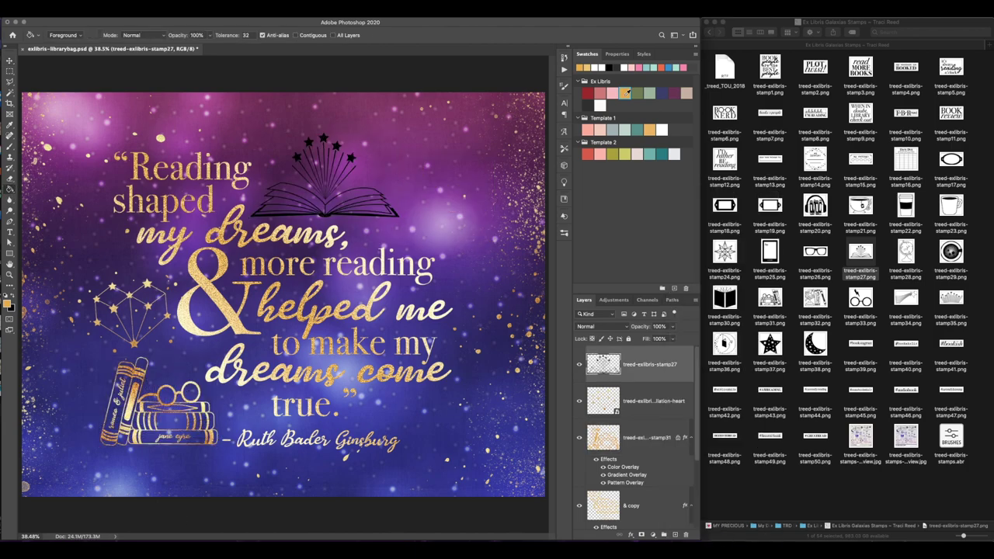
pyautogui.click(352, 159)
# Step: Try resizing and rearranging the open-book stamp with the other elements, and undo back to the arrangement before it was placed
pyautogui.hotkey('ctrl', 't')
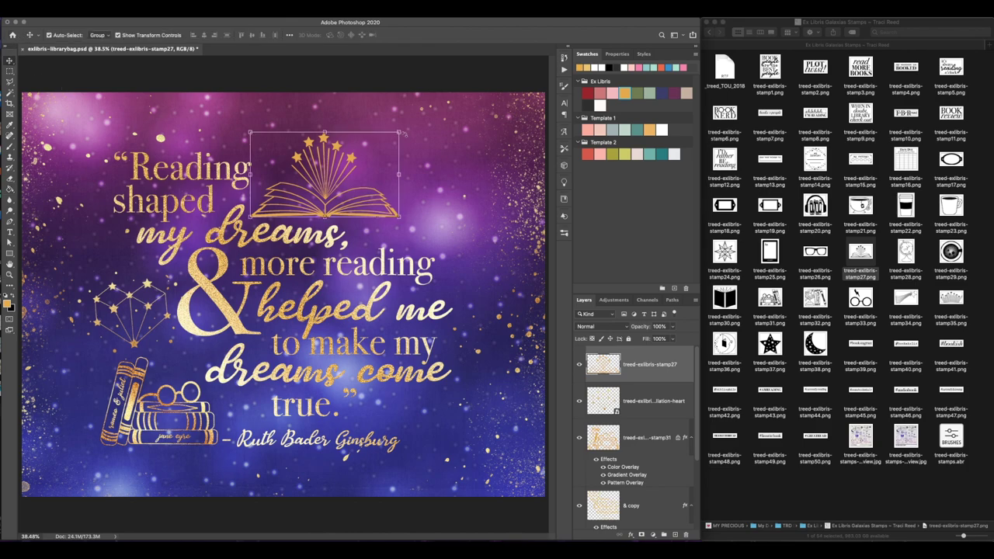
pyautogui.moveTo(402, 128)
pyautogui.mouseDown()
pyautogui.moveTo(422, 122)
pyautogui.moveTo(404, 140)
pyautogui.mouseUp()
pyautogui.press('Return')
pyautogui.press('v')
pyautogui.moveTo(340, 138); pyautogui.dragTo(400, 379)
pyautogui.moveTo(397, 342); pyautogui.dragTo(348, 201)
pyautogui.moveTo(141, 344); pyautogui.dragTo(301, 209)
pyautogui.press('super+z')
pyautogui.press('super+z')
pyautogui.press('super+z')
pyautogui.press('super+z')
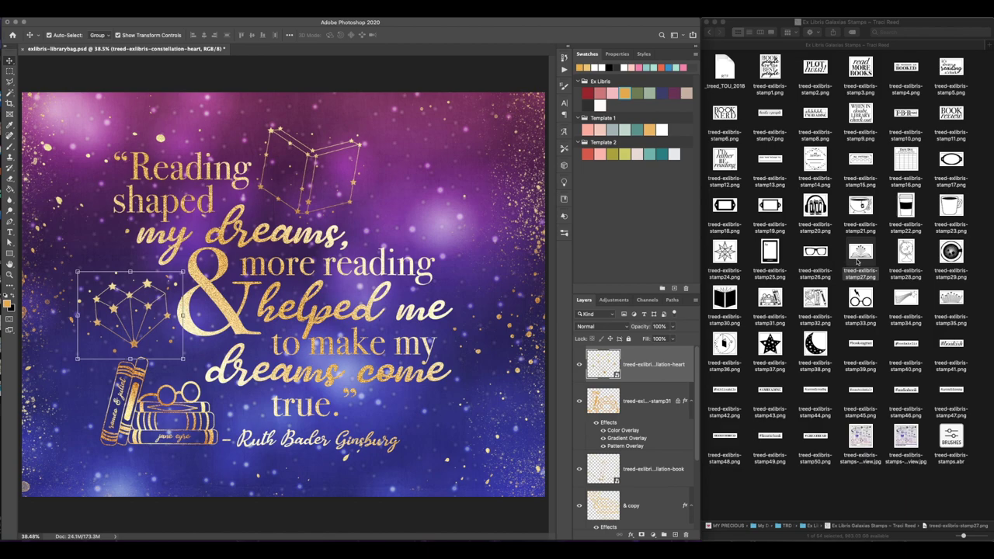
# Step: Try treed-exlibris-stamp29.png with a gold Color Overlay beside the book constellation, and discard the stamp
pyautogui.moveTo(949, 257); pyautogui.dragTo(283, 292)
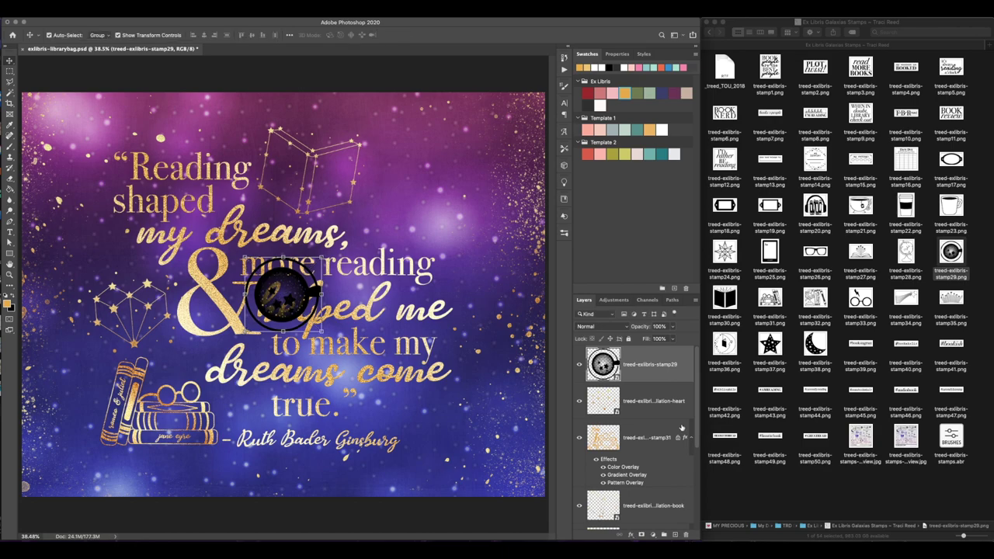
pyautogui.doubleClick(679, 379)
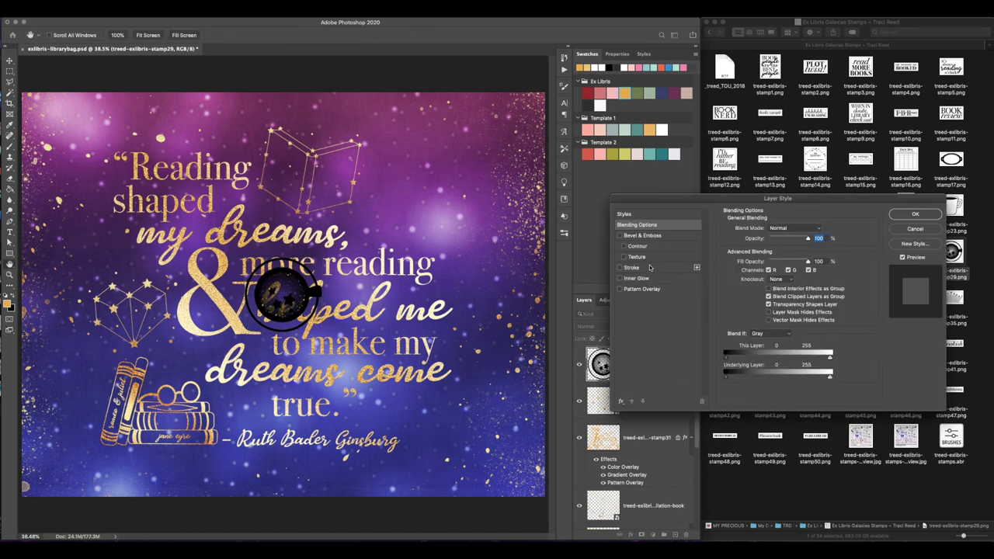
pyautogui.click(622, 402)
pyautogui.click(643, 456)
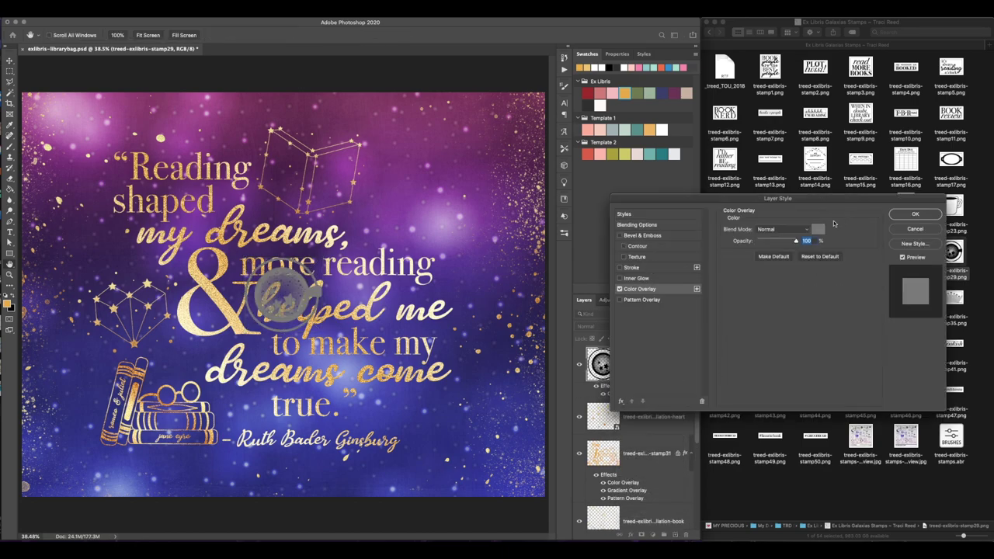
pyautogui.click(817, 229)
pyautogui.click(650, 130)
pyautogui.press('Return')
pyautogui.press('Return')
pyautogui.moveTo(339, 298); pyautogui.dragTo(437, 188)
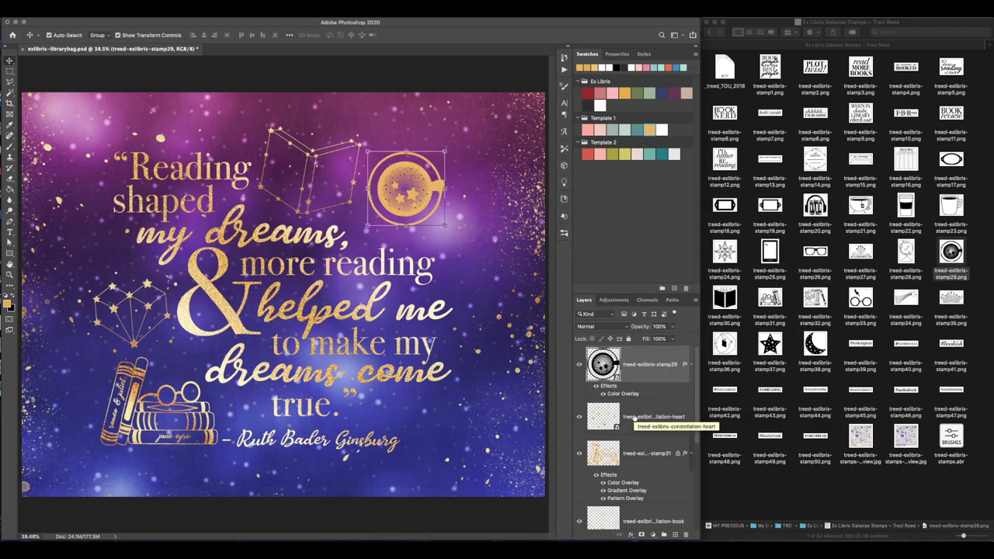
pyautogui.press('Delete')
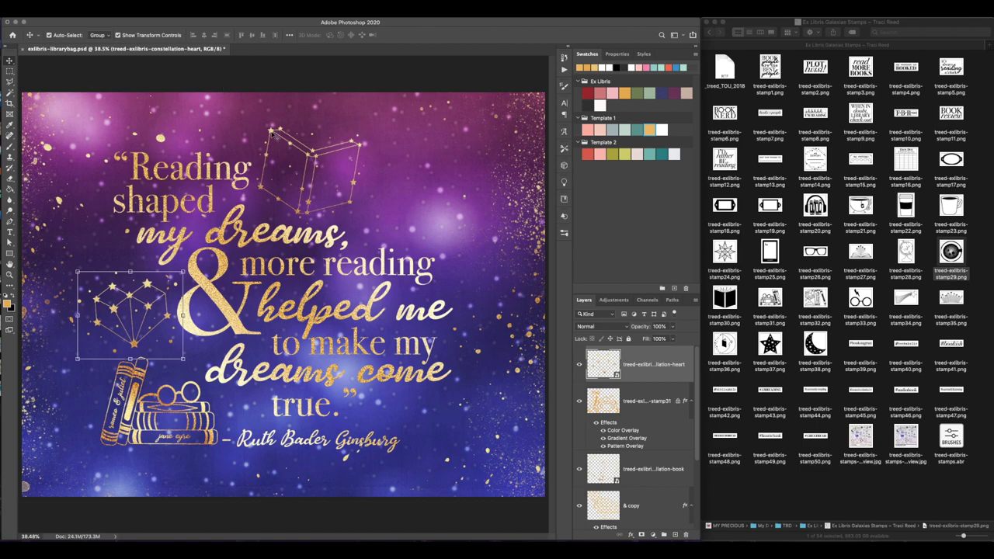
# Step: Rotate the book constellation clockwise and move it above the word "reading", past the end of "dreams,"
pyautogui.click(273, 133)
pyautogui.hotkey('ctrl', 't')
pyautogui.moveTo(279, 128); pyautogui.dragTo(406, 184)
pyautogui.moveTo(460, 203); pyautogui.dragTo(446, 222)
pyautogui.press('Return')
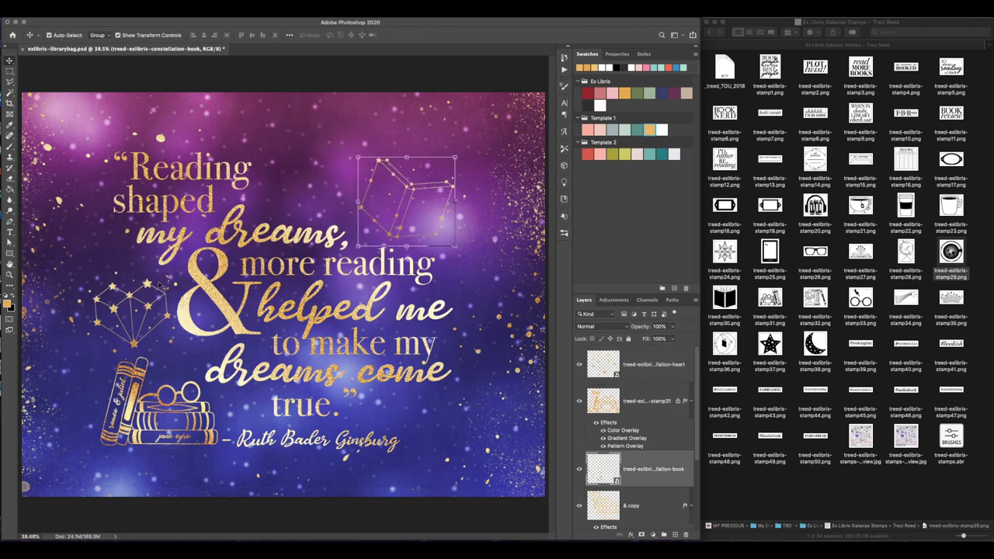
# Step: Rotate the heart constellation to about -8 degrees and move it closer to the canvas edge, beside the ampersand
pyautogui.click(154, 285)
pyautogui.moveTo(186, 274); pyautogui.dragTo(157, 229)
pyautogui.press('Escape')
pyautogui.hotkey('ctrl', 't')
pyautogui.press('Return')
pyautogui.moveTo(113, 266); pyautogui.dragTo(115, 270)
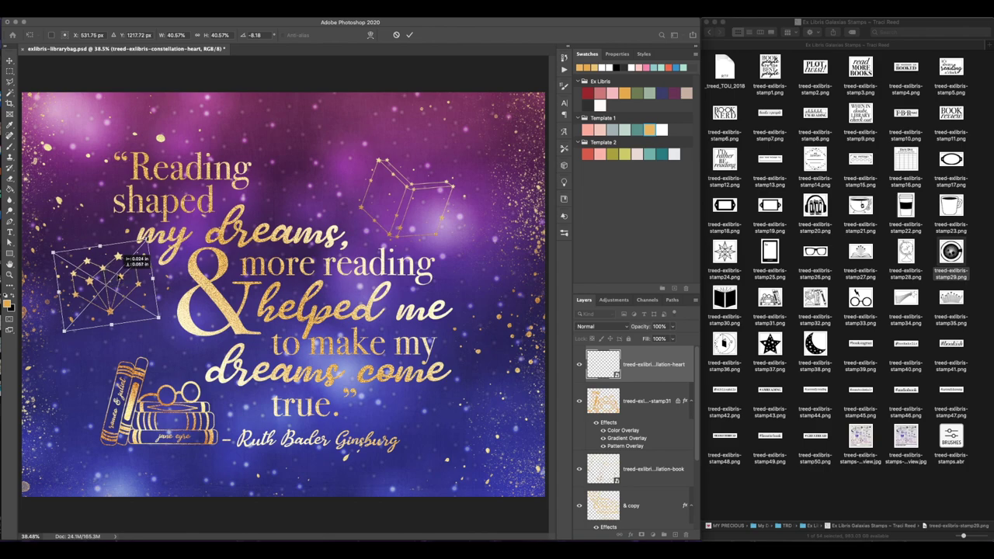
pyautogui.press('Return')
# Step: Move the book constellation back beside "Reading" and try the heart constellation after the quote's attribution, undoing the heart's move
pyautogui.moveTo(388, 221); pyautogui.dragTo(299, 198)
pyautogui.moveTo(138, 283); pyautogui.dragTo(465, 427)
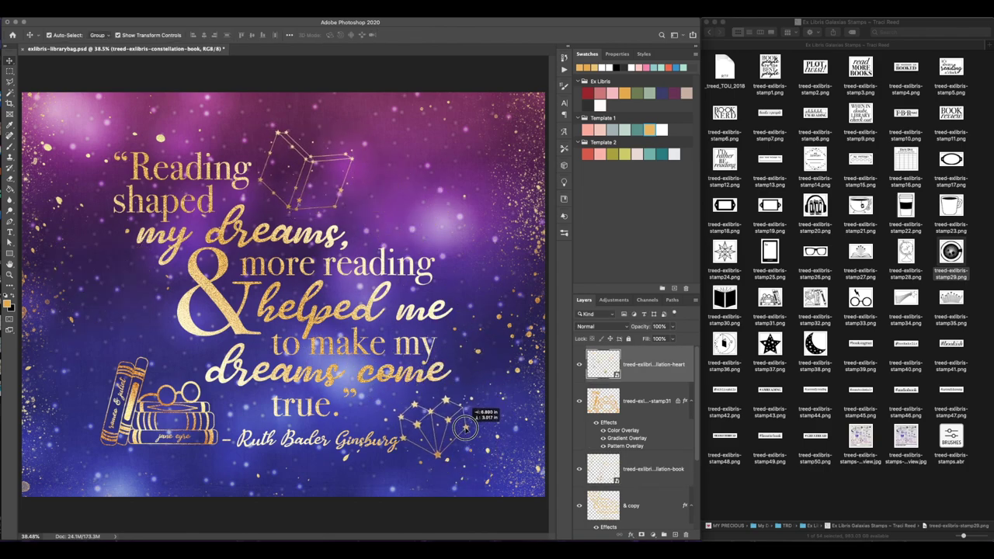
pyautogui.press('super+z')
# Step: Scale the book stack stamp down to about 86% and move the heart constellation directly above it
pyautogui.click(132, 390)
pyautogui.press('super+t')
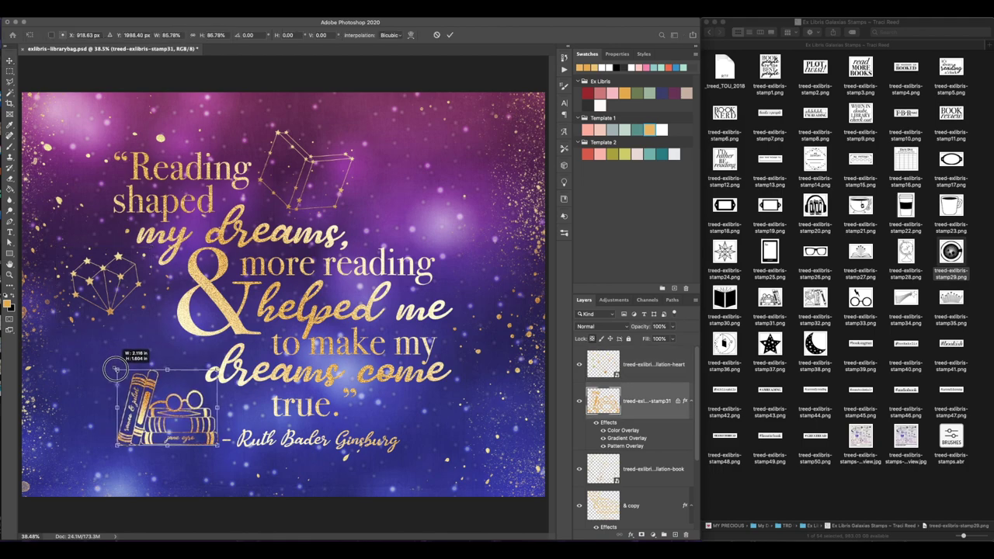
pyautogui.press('Return')
pyautogui.moveTo(103, 287); pyautogui.dragTo(126, 334)
# Step: Rotate the book constellation to about 24 degrees and move it above "reading", just past "dreams,"
pyautogui.click(307, 165)
pyautogui.click(257, 130)
pyautogui.press('Escape')
pyautogui.click(257, 130)
pyautogui.moveTo(279, 114); pyautogui.dragTo(287, 133)
pyautogui.moveTo(325, 189); pyautogui.dragTo(399, 213)
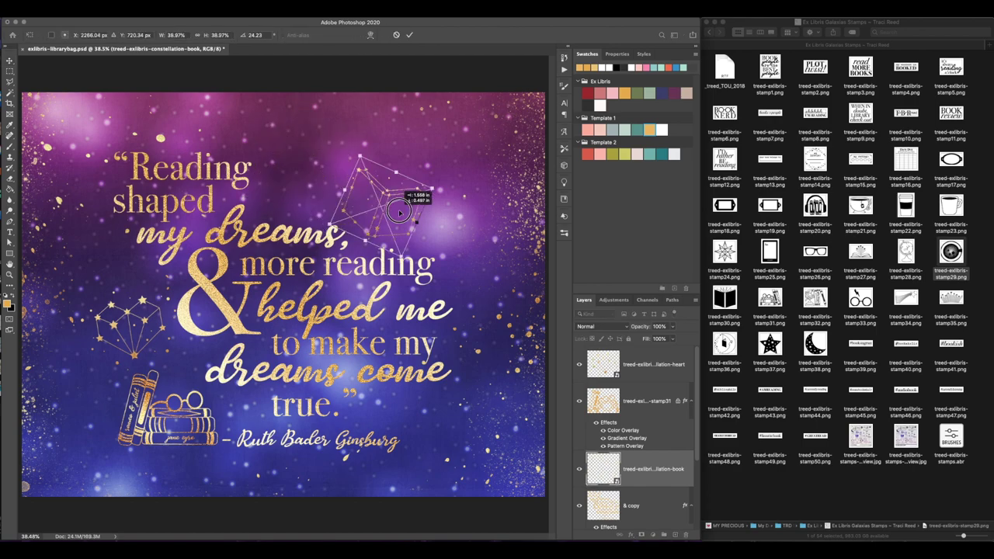
pyautogui.press('Return')
# Step: Rasterize the book constellation layer, add a 2-pixel centered gold stroke, and check the thickened lines at 100%
pyautogui.rightClick(659, 478)
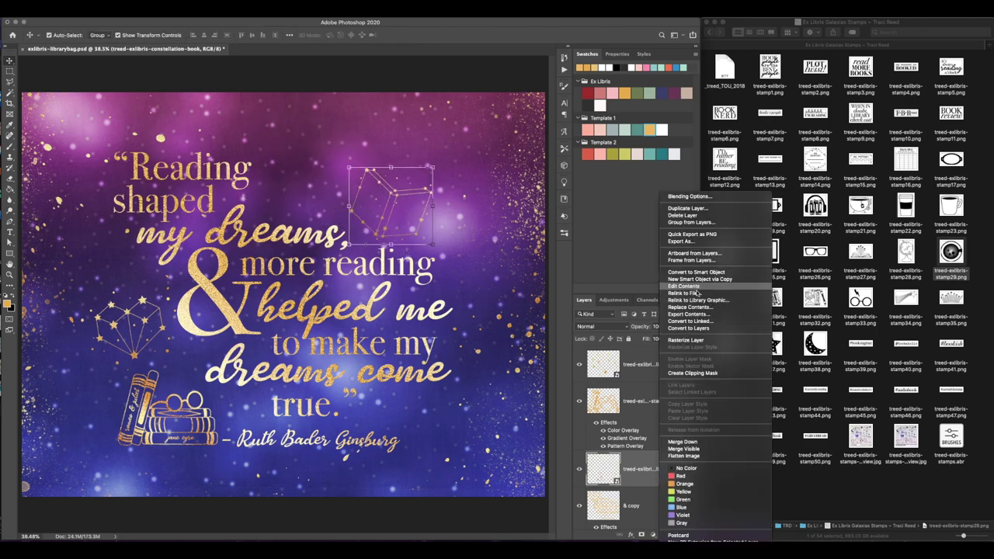
pyautogui.click(686, 341)
pyautogui.click(50, 17)
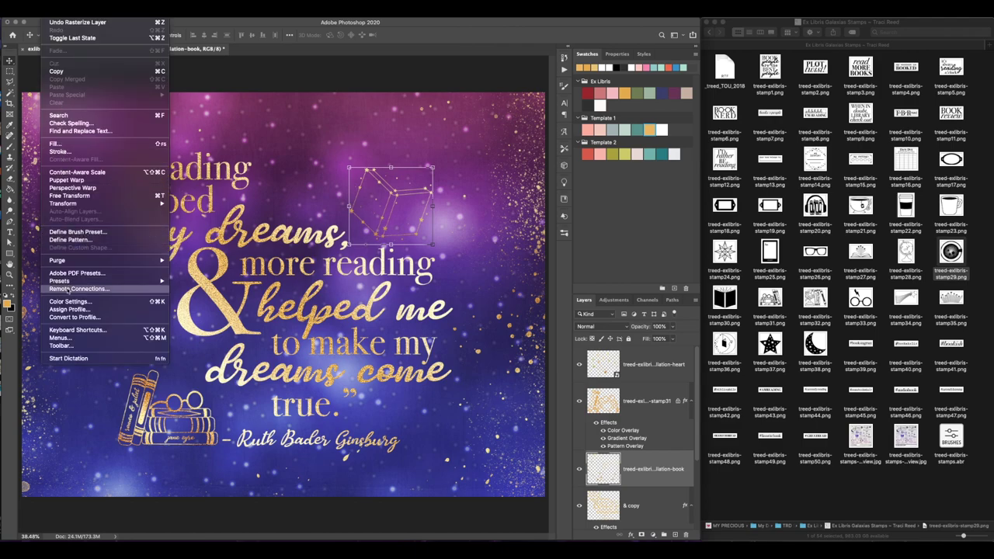
pyautogui.click(71, 152)
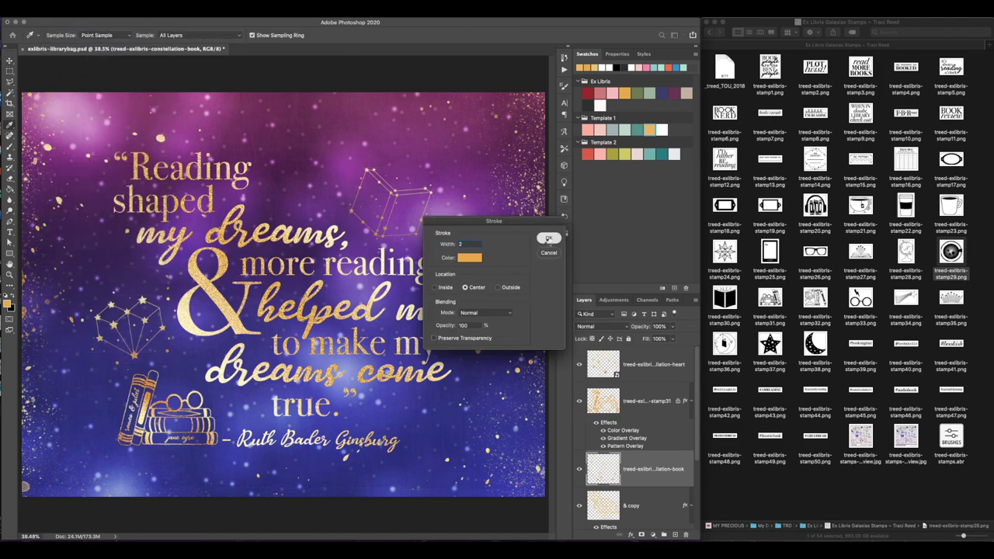
pyautogui.click(548, 238)
pyautogui.press('super+1')
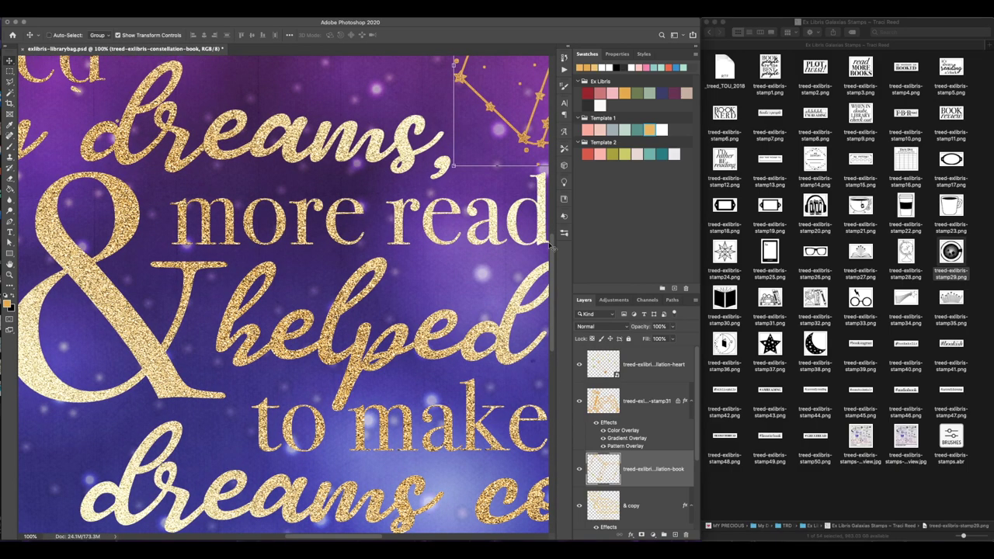
pyautogui.press('super+0')
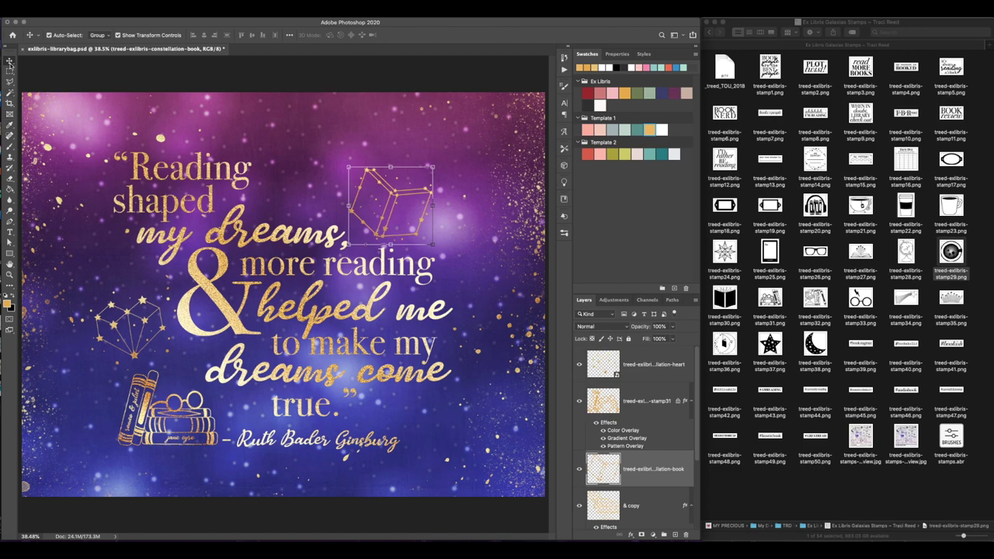
# Step: Shift the heart constellation toward the canvas edge above the book stack and raise the book constellation beside "Reading"
pyautogui.click(137, 359)
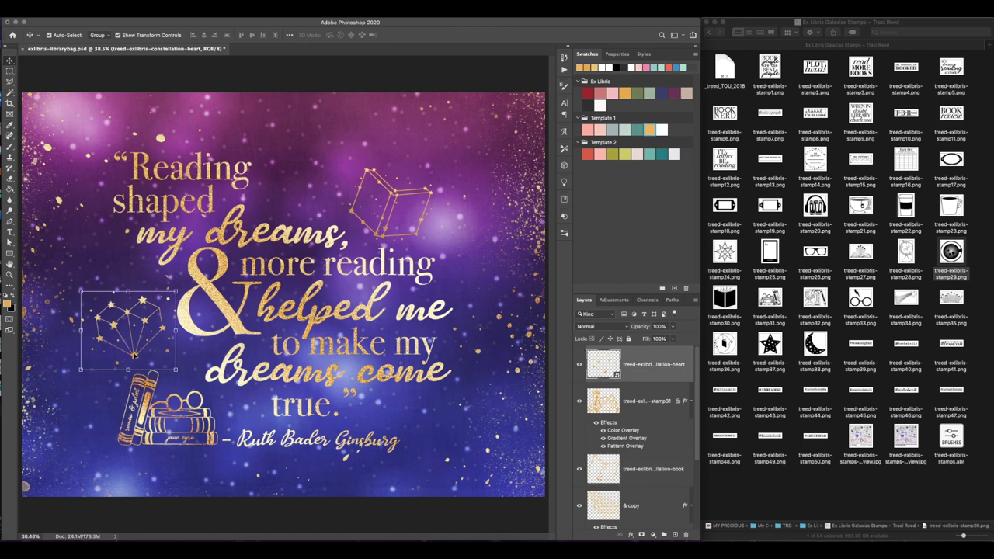
pyautogui.moveTo(133, 354); pyautogui.dragTo(97, 356)
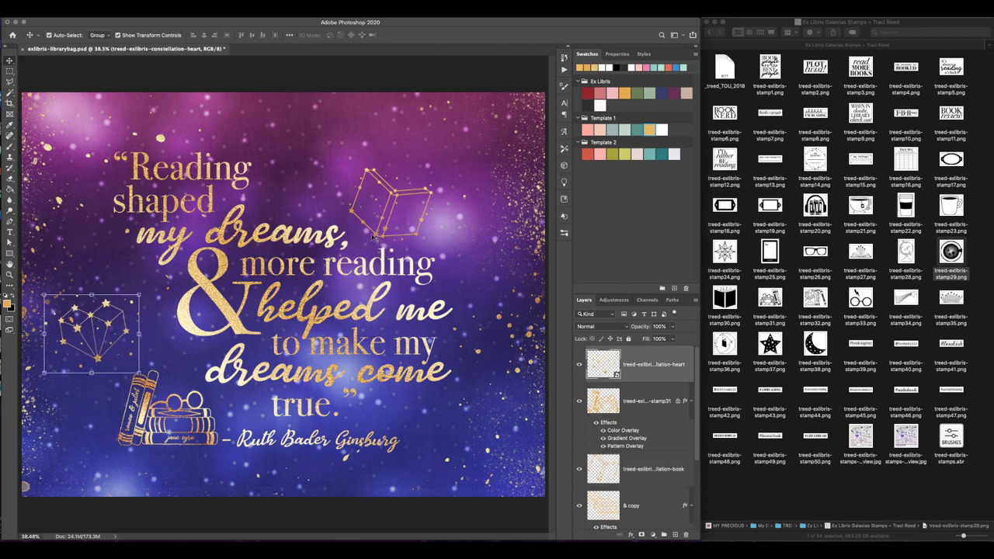
pyautogui.moveTo(375, 234); pyautogui.dragTo(390, 208)
pyautogui.click(116, 352)
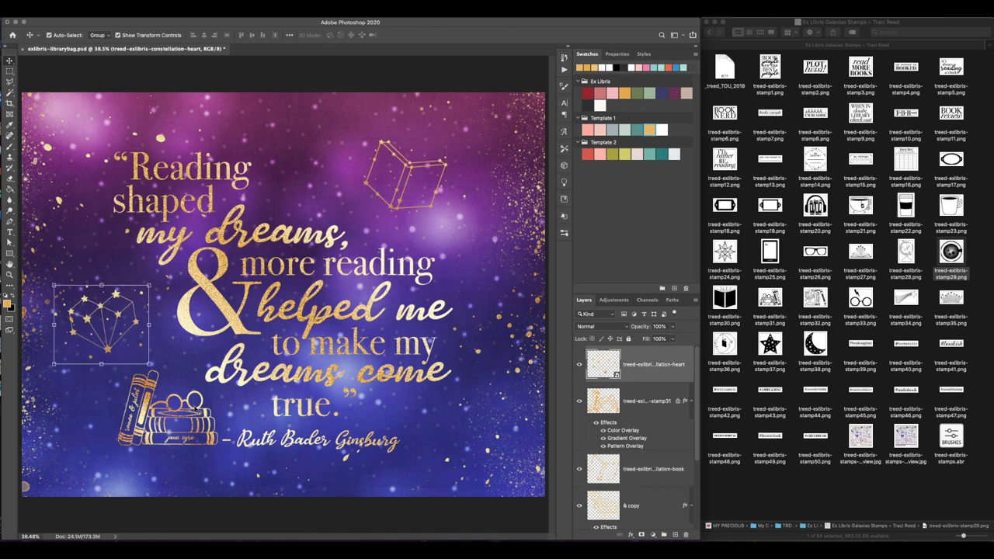
# Step: Enlarge the book stack stamp to about 111% and settle it under the heart constellation
pyautogui.click(188, 400)
pyautogui.moveTo(118, 371); pyautogui.dragTo(106, 362)
pyautogui.moveTo(167, 397)
pyautogui.mouseDown()
pyautogui.moveTo(162, 367)
pyautogui.moveTo(138, 333)
pyautogui.moveTo(166, 393)
pyautogui.mouseUp()
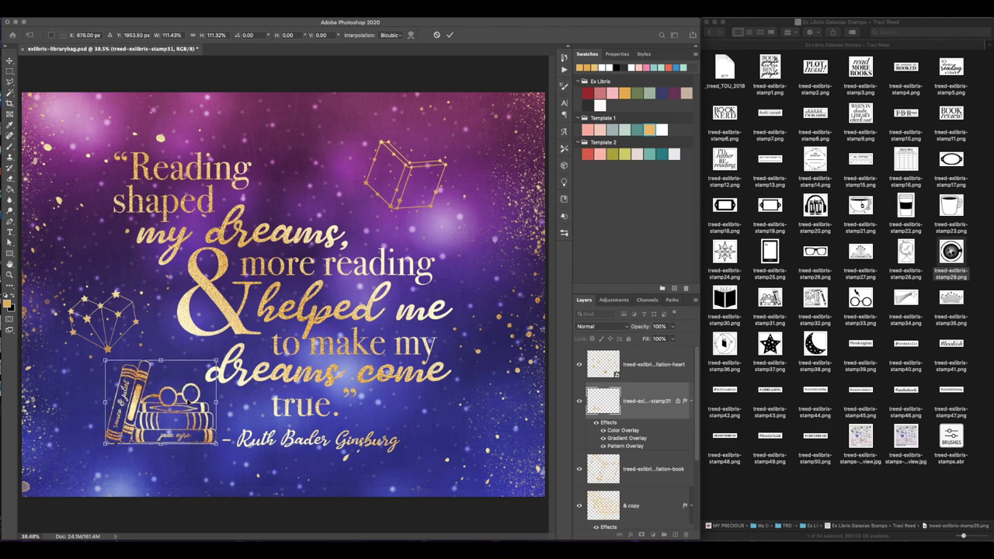
pyautogui.press('Return')
# Step: Place treed-exlibris-stamp32.png and scale it down to fit between "Reading" and the book constellation
pyautogui.moveTo(815, 299); pyautogui.dragTo(314, 166)
pyautogui.moveTo(383, 107); pyautogui.dragTo(346, 138)
pyautogui.moveTo(311, 177)
pyautogui.mouseDown()
pyautogui.moveTo(448, 204)
pyautogui.moveTo(322, 162)
pyautogui.mouseUp()
pyautogui.press('Return')
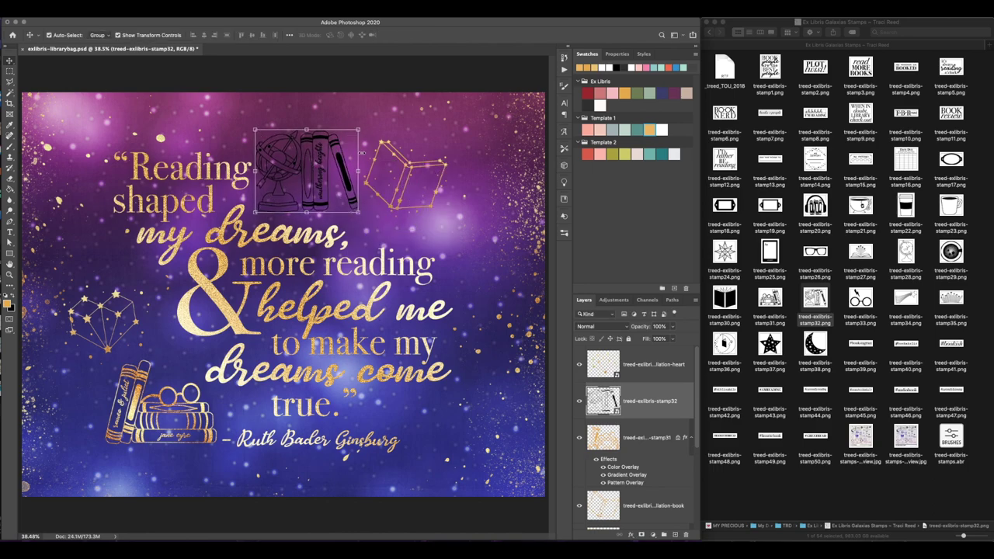
# Step: Rasterize the globe-and-books stamp, lock its transparent pixels, and fill it with the gold foreground color
pyautogui.rightClick(637, 405)
pyautogui.click(677, 341)
pyautogui.click(9, 188)
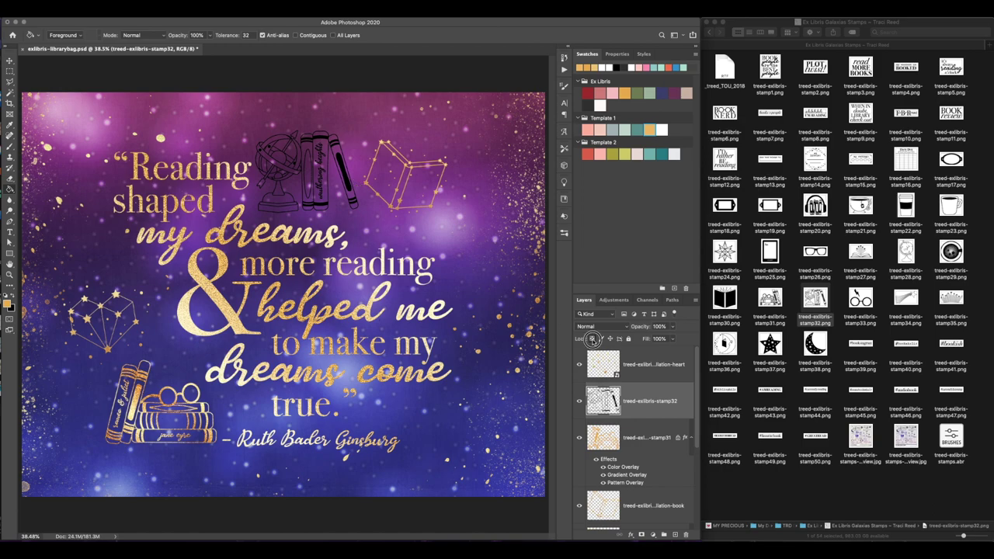
pyautogui.click(347, 186)
pyautogui.press('v')
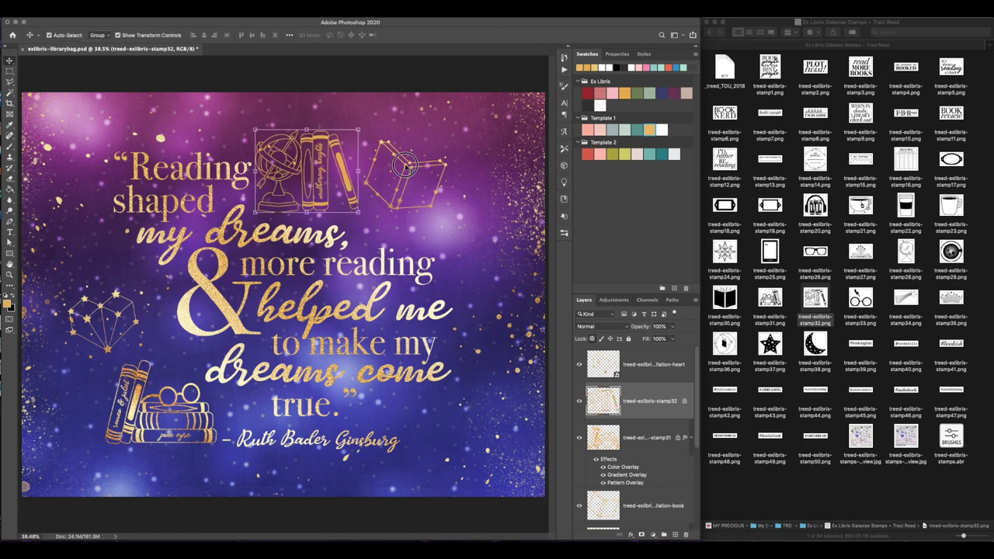
# Step: Move the book constellation after the quote's attribution and try swapping the two book stamps, undoing the swap
pyautogui.moveTo(405, 166); pyautogui.dragTo(458, 420)
pyautogui.moveTo(347, 185); pyautogui.dragTo(204, 394)
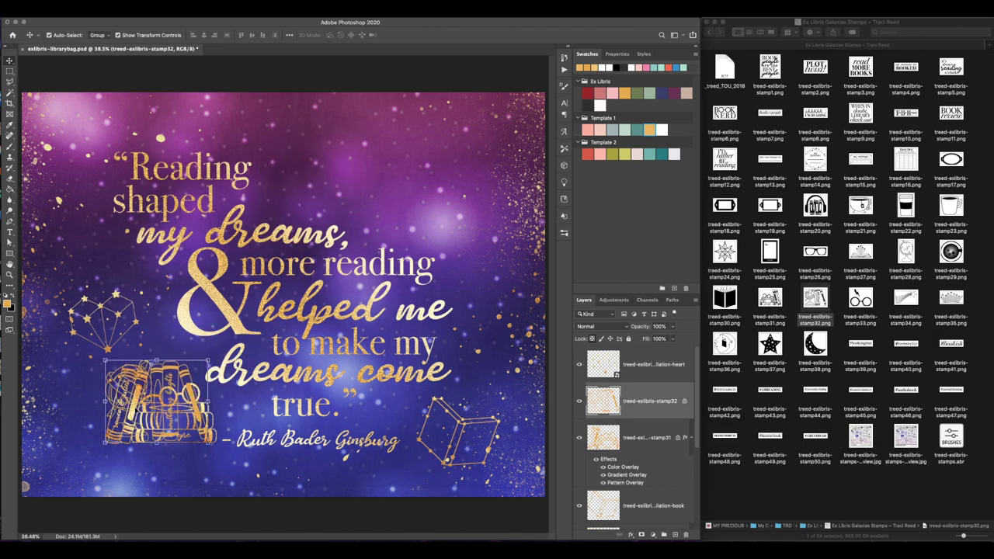
pyautogui.moveTo(136, 412); pyautogui.dragTo(286, 183)
pyautogui.press('super+z')
pyautogui.press('super+z')
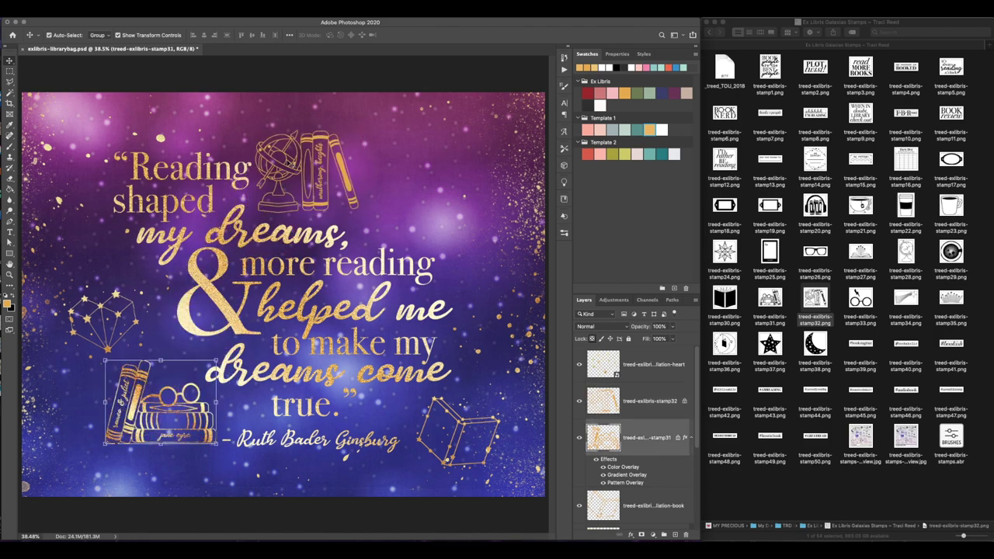
# Step: Nudge the globe-and-books stamp slightly lower beside "Reading"
pyautogui.click(348, 188)
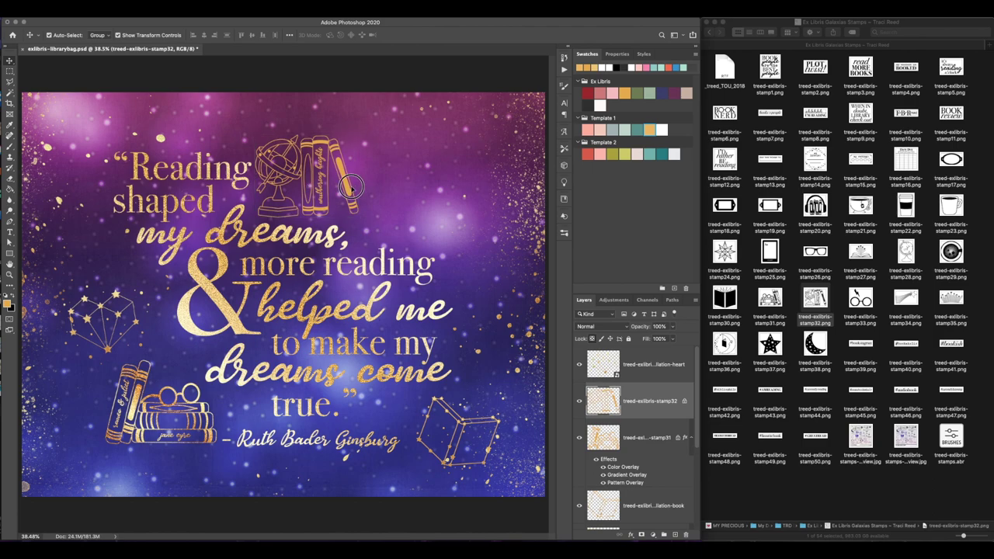
pyautogui.moveTo(351, 186); pyautogui.dragTo(304, 176)
# Step: Shrink the book stack stamp slightly and copy its layer effects onto the globe-and-books stamp
pyautogui.click(133, 403)
pyautogui.moveTo(105, 359); pyautogui.dragTo(113, 366)
pyautogui.press('Return')
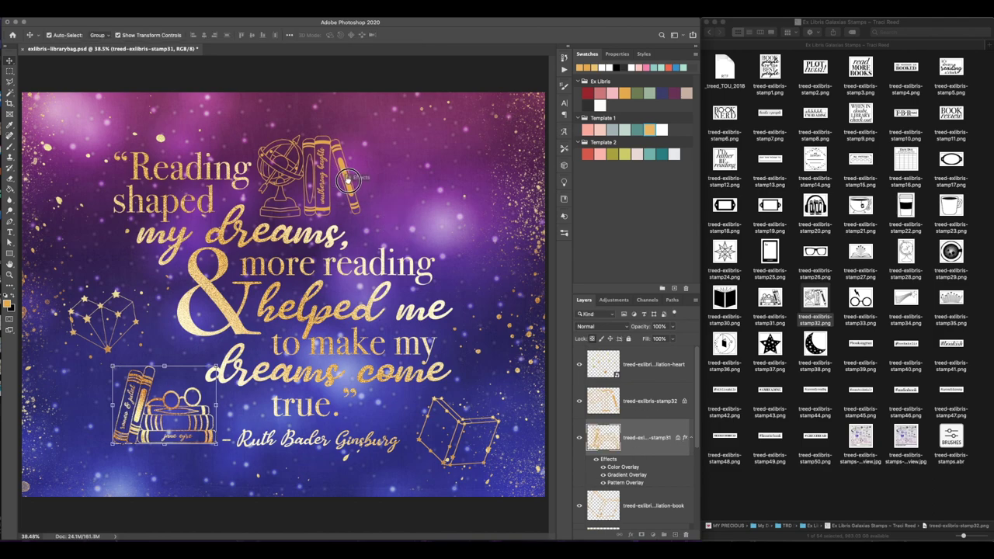
pyautogui.moveTo(348, 179); pyautogui.dragTo(350, 180)
# Step: Reposition the heart constellation above the book stack and the book constellation beside the globe-and-books stamp
pyautogui.moveTo(138, 329); pyautogui.dragTo(110, 294)
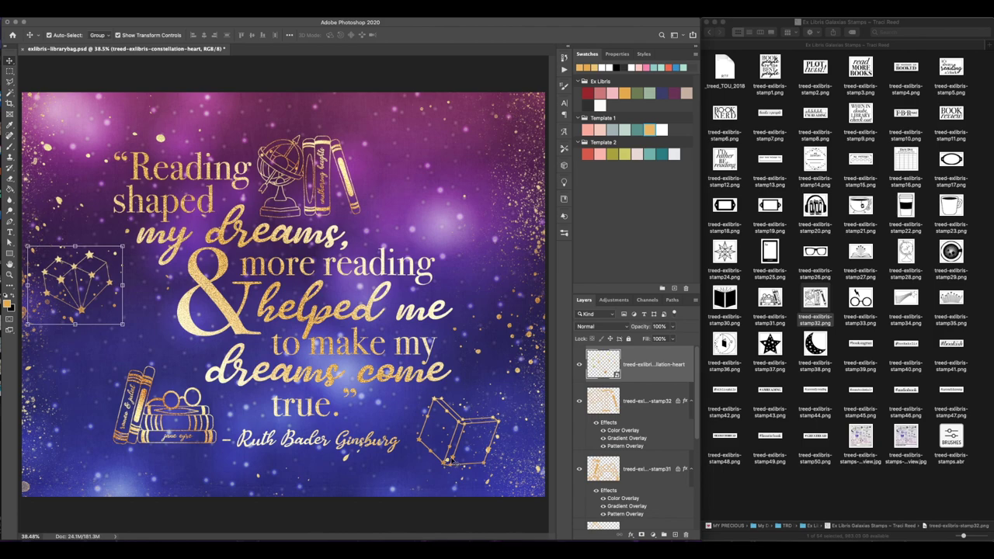
pyautogui.moveTo(449, 459); pyautogui.dragTo(439, 182)
pyautogui.moveTo(108, 286); pyautogui.dragTo(136, 318)
pyautogui.moveTo(434, 187); pyautogui.dragTo(408, 230)
pyautogui.click(14, 148)
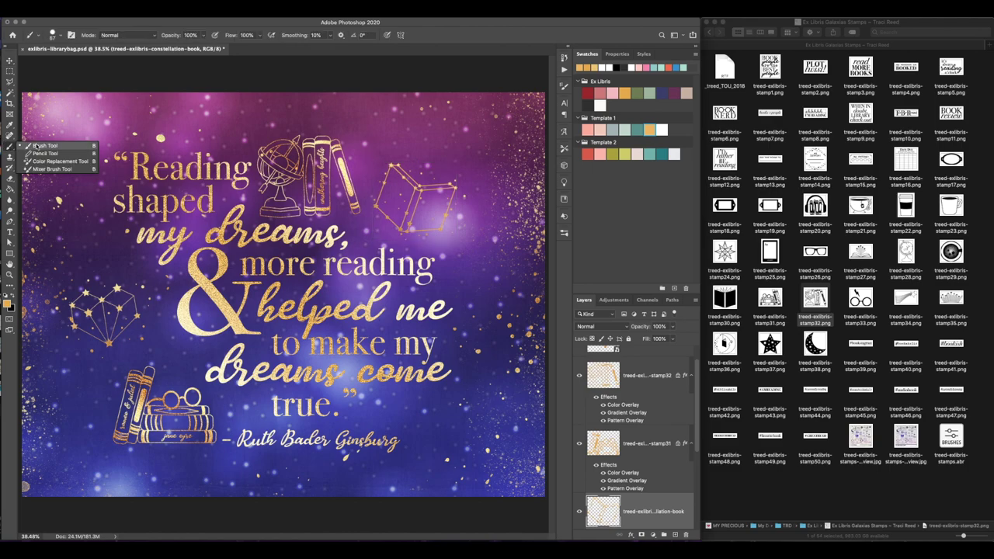
pyautogui.click(36, 146)
pyautogui.click(57, 36)
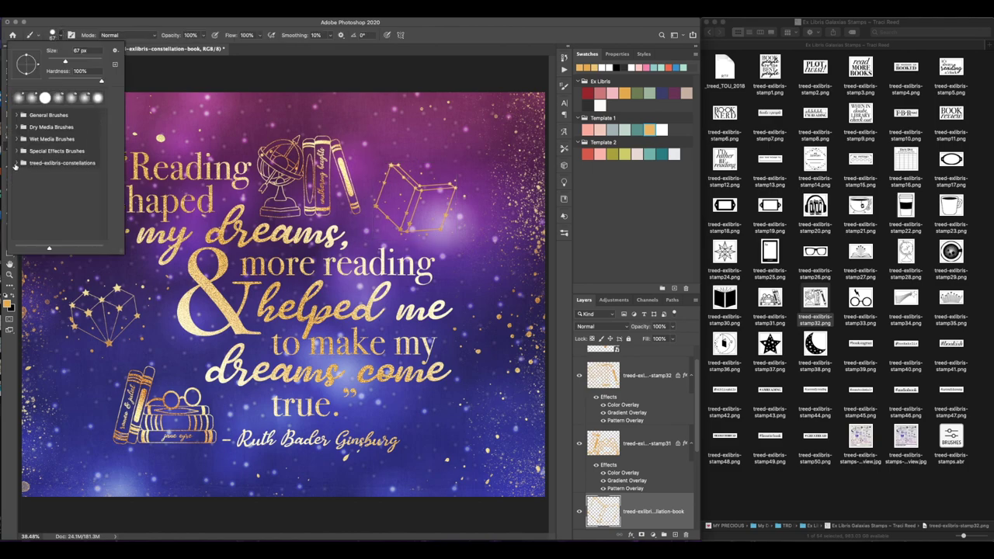
pyautogui.press('Escape')
pyautogui.press('v')
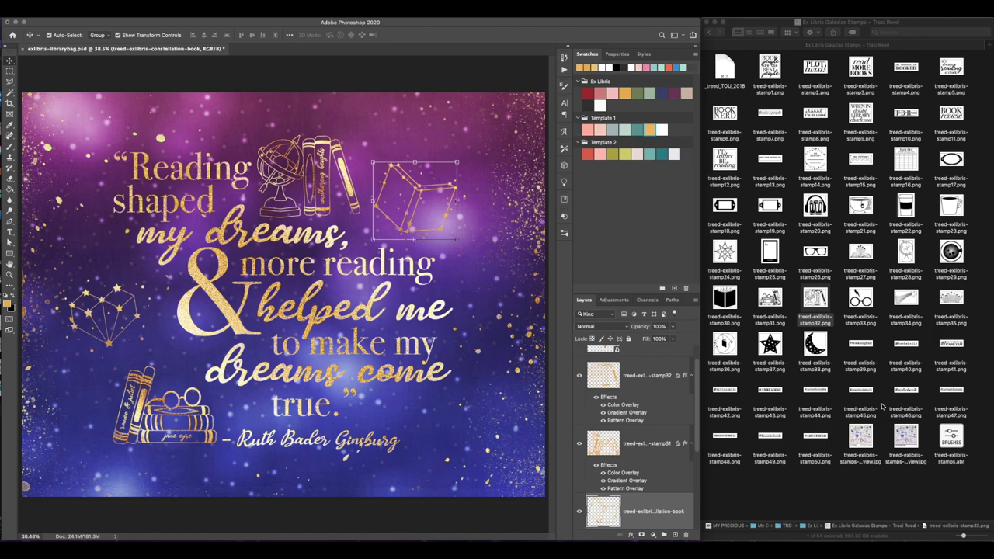
# Step: Place treed-exlibris-glitteroverlay1.png from the Ex Libris Galaxias Mixed Media folder onto the design
pyautogui.click(793, 59)
pyautogui.click(708, 32)
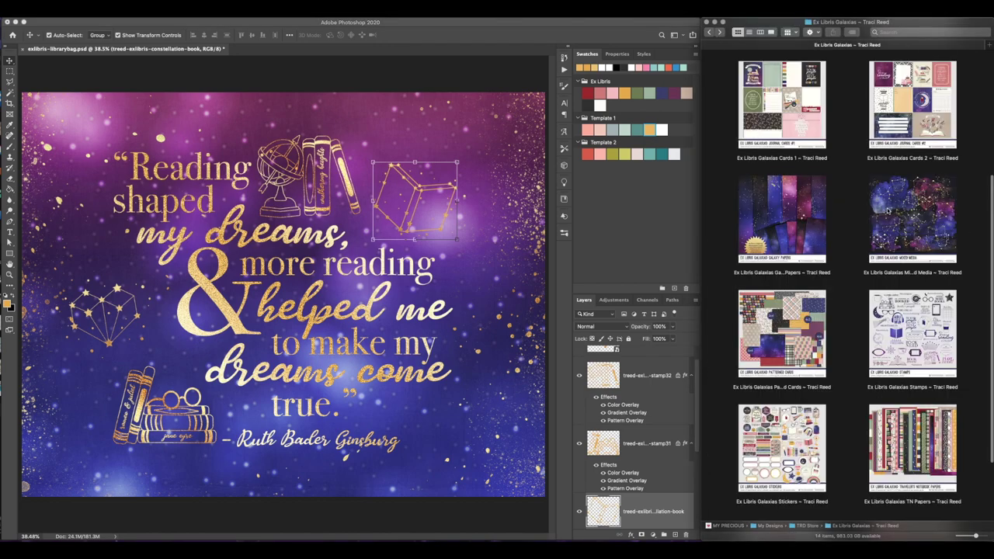
pyautogui.scroll(10, 847, 295)
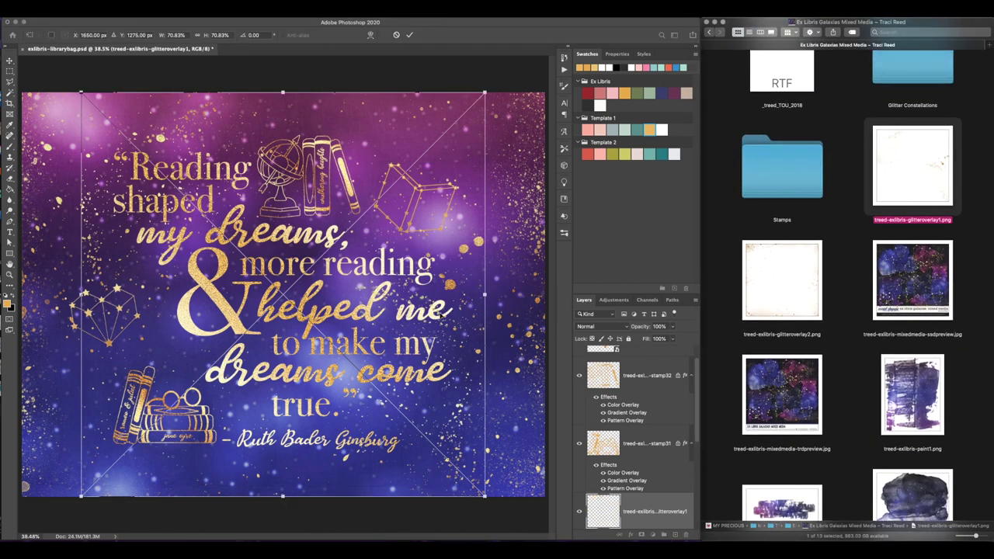
pyautogui.doubleClick(460, 240)
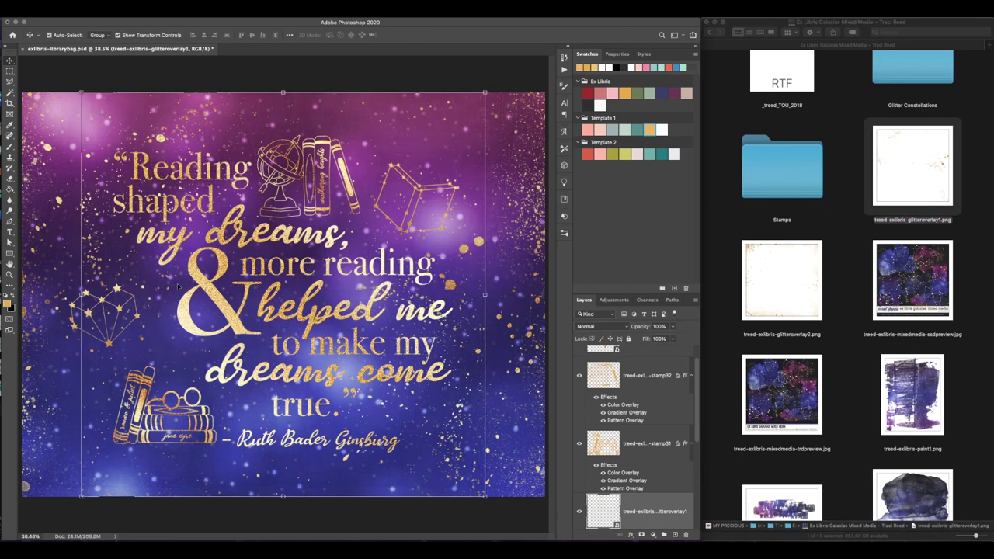
# Step: Shift the glitter overlay so its large gold dots sit above the book constellation, and copy those dots onto their own layer
pyautogui.moveTo(464, 251); pyautogui.dragTo(383, 119)
pyautogui.click(9, 81)
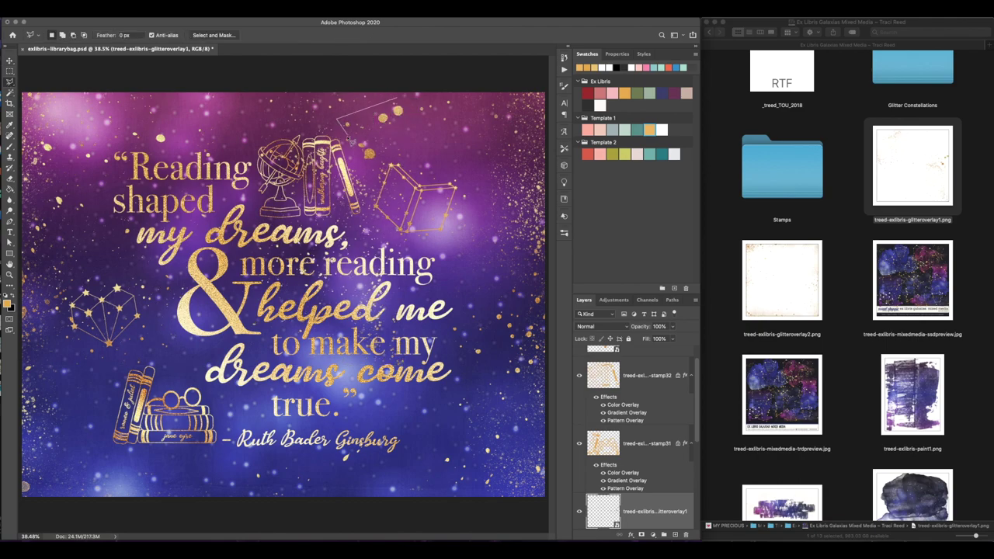
pyautogui.press('super+j')
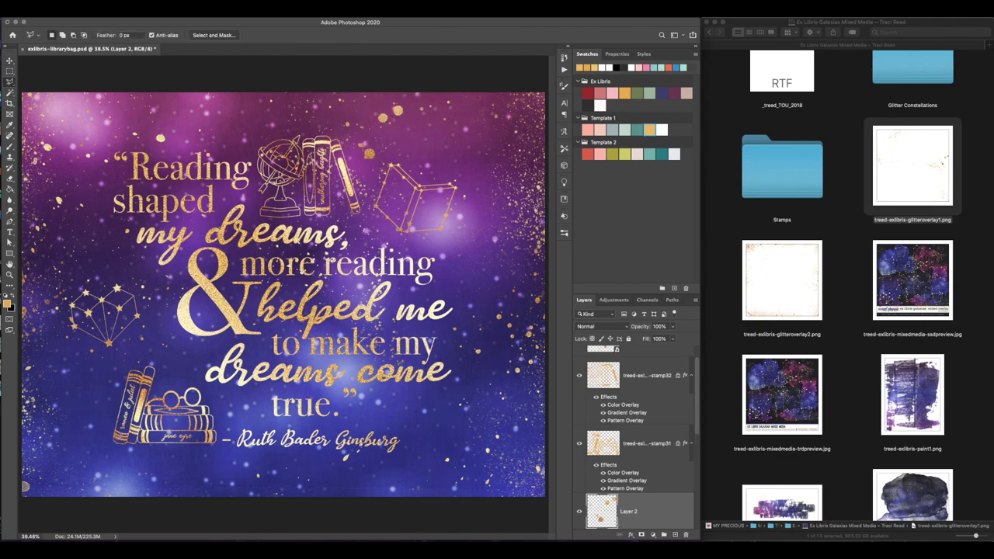
pyautogui.click(9, 60)
pyautogui.click(380, 161)
pyautogui.click(354, 124)
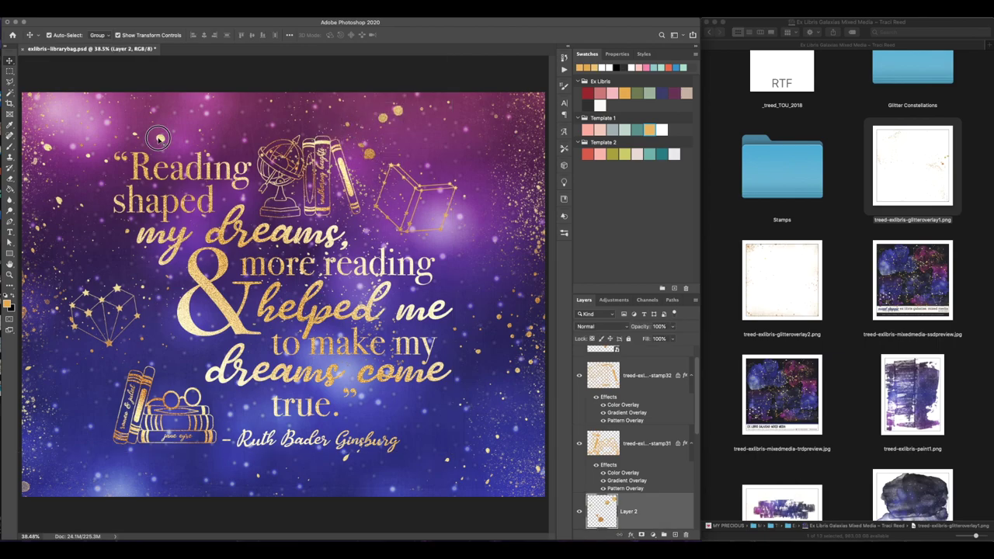
pyautogui.click(158, 139)
# Step: Try moving the remaining glitter overlay so its large dots fall beside the book stack stamp
pyautogui.click(164, 74)
pyautogui.scroll(-3, 627, 492)
pyautogui.click(657, 520)
pyautogui.press('super+t')
pyautogui.moveTo(294, 220); pyautogui.dragTo(47, 434)
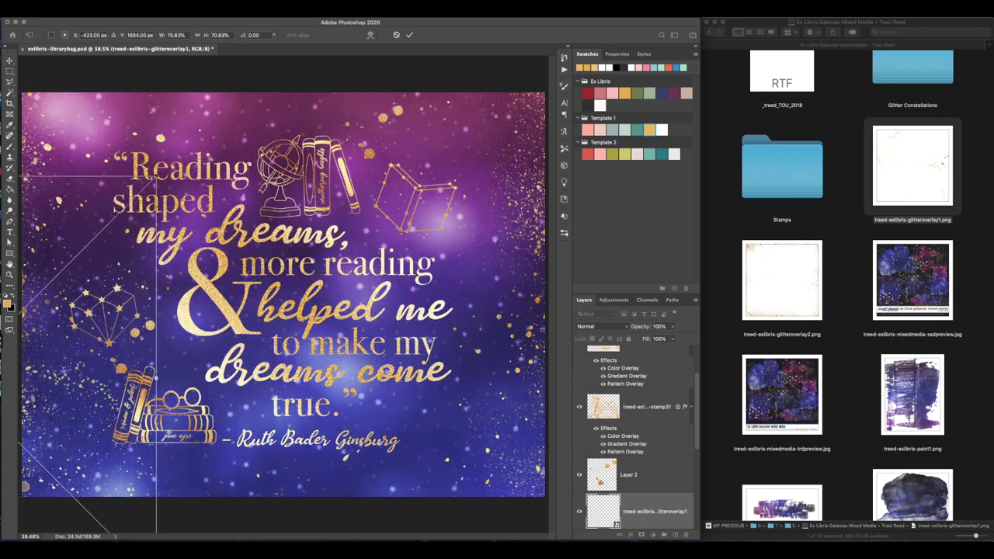
pyautogui.moveTo(141, 321); pyautogui.dragTo(107, 364)
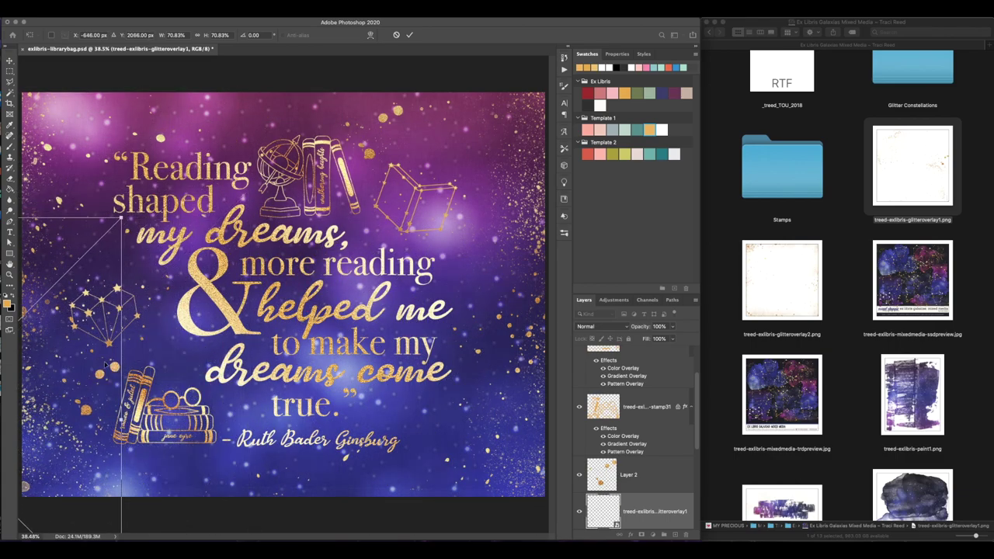
pyautogui.press('Escape')
# Step: Duplicate the isolated gold dots beside the book stack stamp and rotate the copy by about 160°
pyautogui.click(403, 114)
pyautogui.moveTo(403, 114); pyautogui.dragTo(79, 448)
pyautogui.press('super+t')
pyautogui.moveTo(96, 394); pyautogui.dragTo(80, 391)
pyautogui.press('Return')
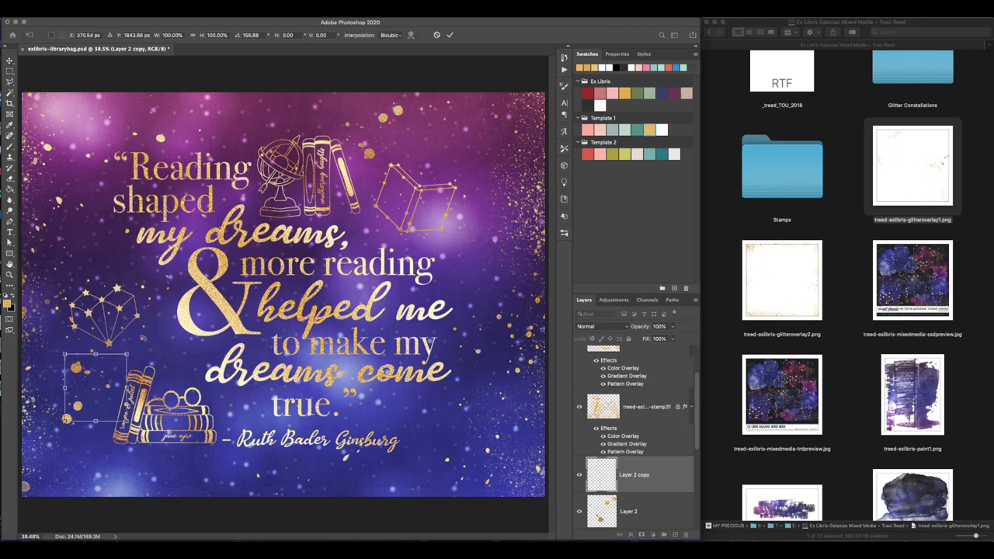
# Step: Nudge the heart constellation and the copied gold dots slightly up together, and save the document
pyautogui.click(120, 308)
pyautogui.moveTo(120, 308); pyautogui.dragTo(128, 297)
pyautogui.press('super+s')
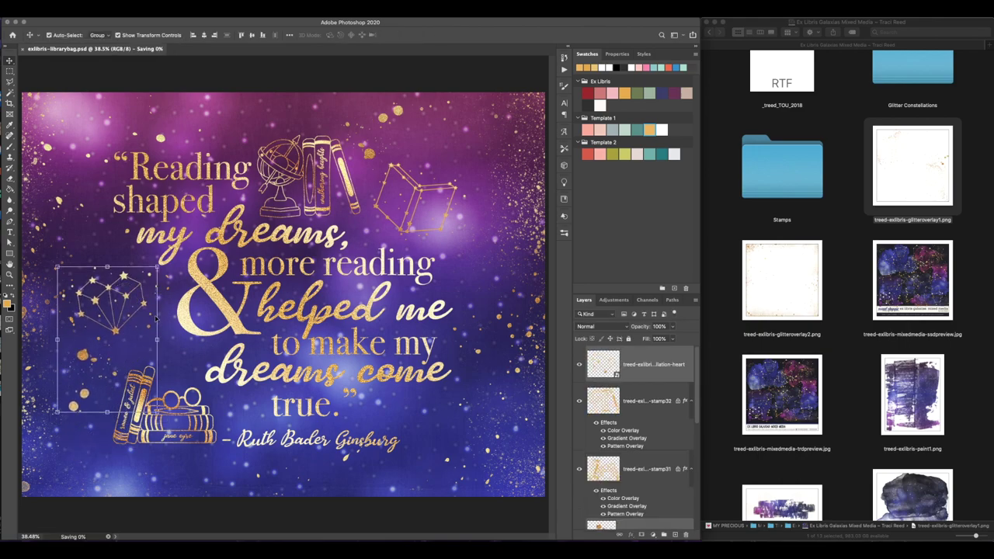
# Step: Place treed-exlibris-paint6.png over the design, enlarge it to about 118% and rotate it about 4°
pyautogui.scroll(-2, 921, 502)
pyautogui.scroll(-5, 907, 454)
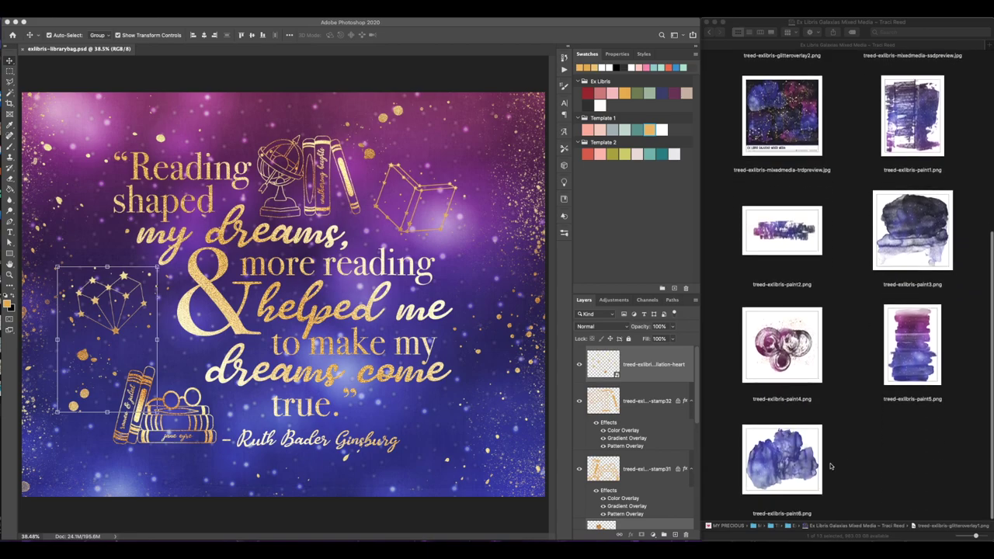
pyautogui.moveTo(782, 458)
pyautogui.mouseDown()
pyautogui.moveTo(380, 342)
pyautogui.moveTo(405, 347)
pyautogui.mouseUp()
pyautogui.press('Return')
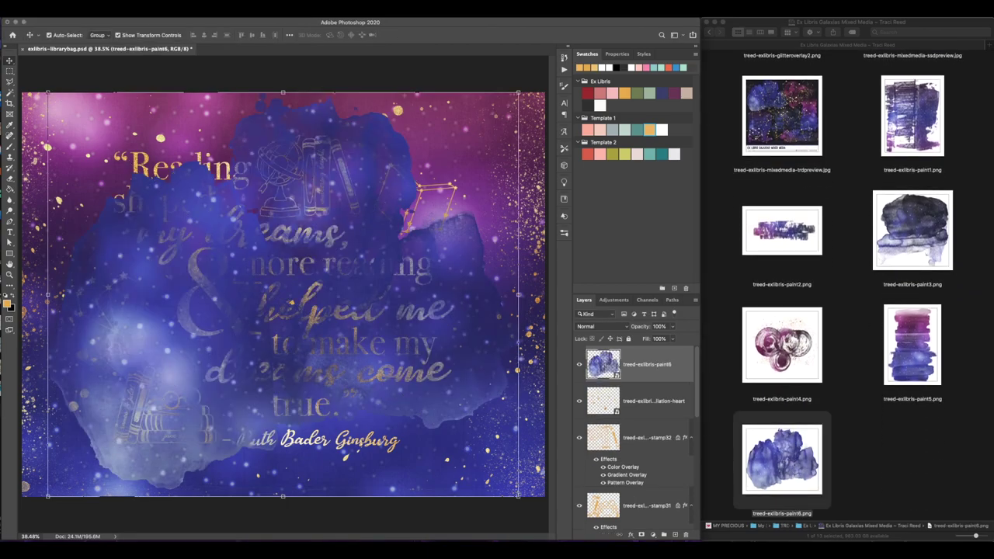
pyautogui.moveTo(518, 496); pyautogui.dragTo(557, 536)
pyautogui.press('super+minus')
pyautogui.moveTo(545, 223); pyautogui.dragTo(550, 243)
pyautogui.moveTo(397, 234); pyautogui.dragTo(407, 244)
pyautogui.press('Return')
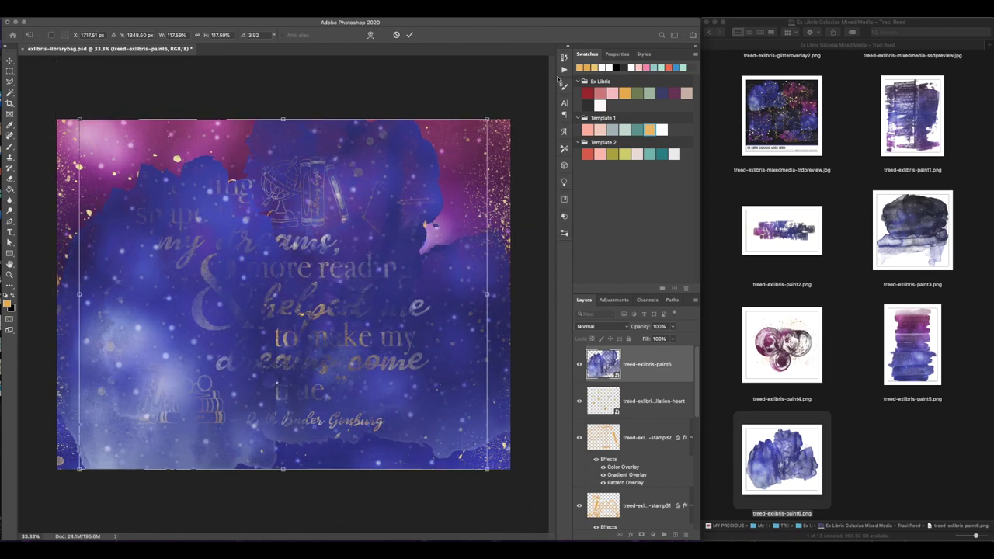
# Step: Duplicate the enlarged blue paint layer and merge the copies into one denser shape
pyautogui.press('super+j')
pyautogui.keyDown('shift'); pyautogui.click(644, 409); pyautogui.keyUp('shift')
pyautogui.press('super+e')
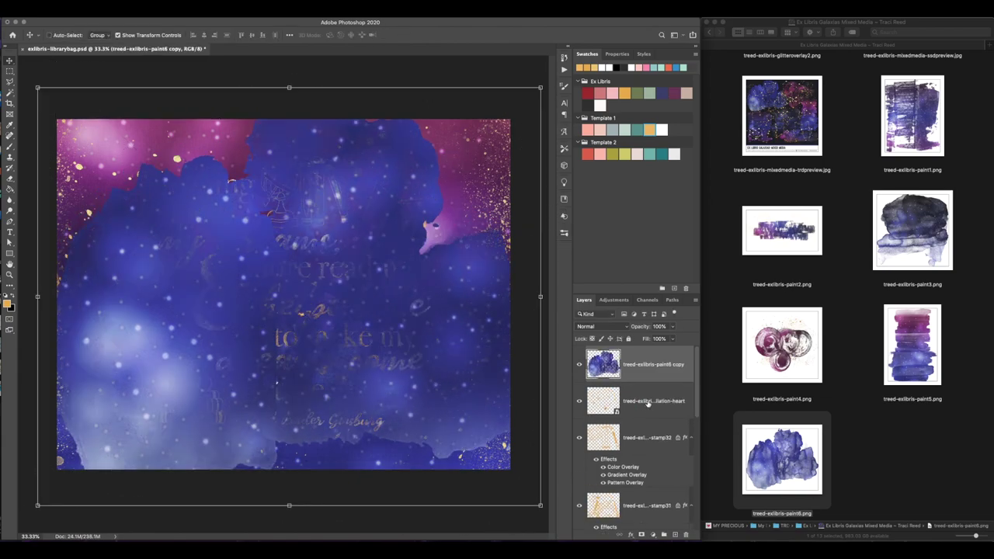
# Step: Put the blue paint shape between the white layer and the galaxy paper, and clip the galaxy paper to it
pyautogui.press('super+j')
pyautogui.press('super+shift+bracketleft')
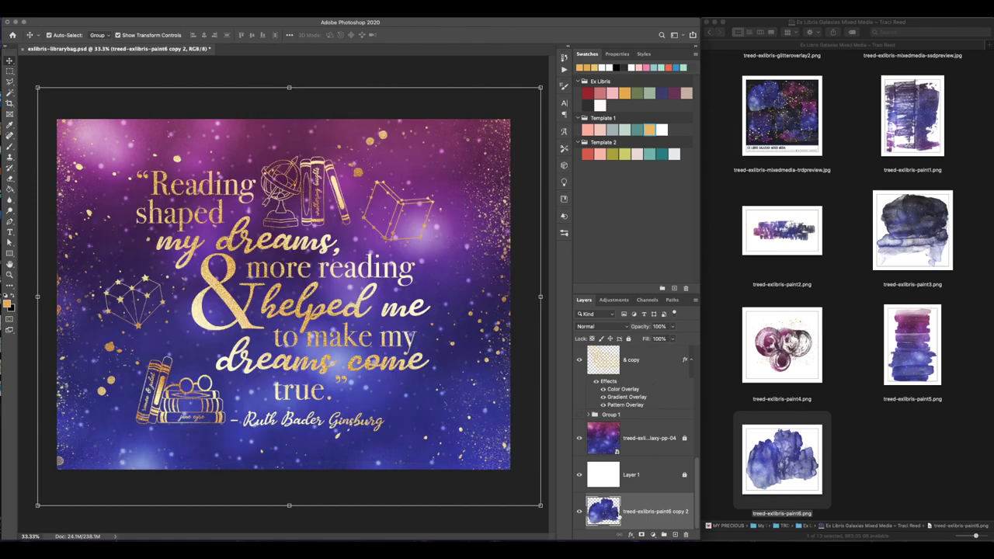
pyautogui.moveTo(619, 516); pyautogui.dragTo(625, 460)
pyautogui.click(635, 443)
pyautogui.press('super+alt+g')
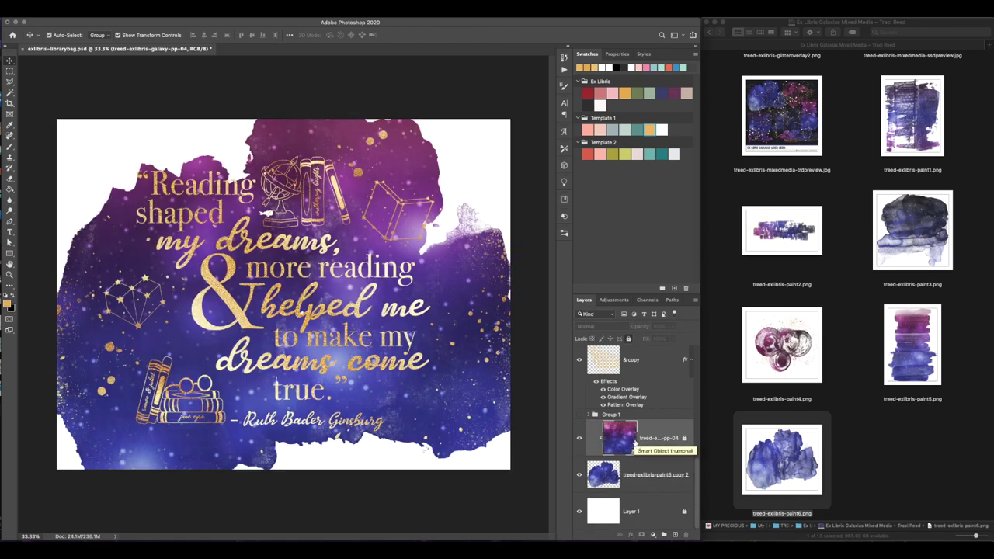
# Step: Place treed-exlibris-paint3.png above the blue paint shape, with the galaxy paper beneath both, and shift it toward the canvas's upper left
pyautogui.click(531, 351)
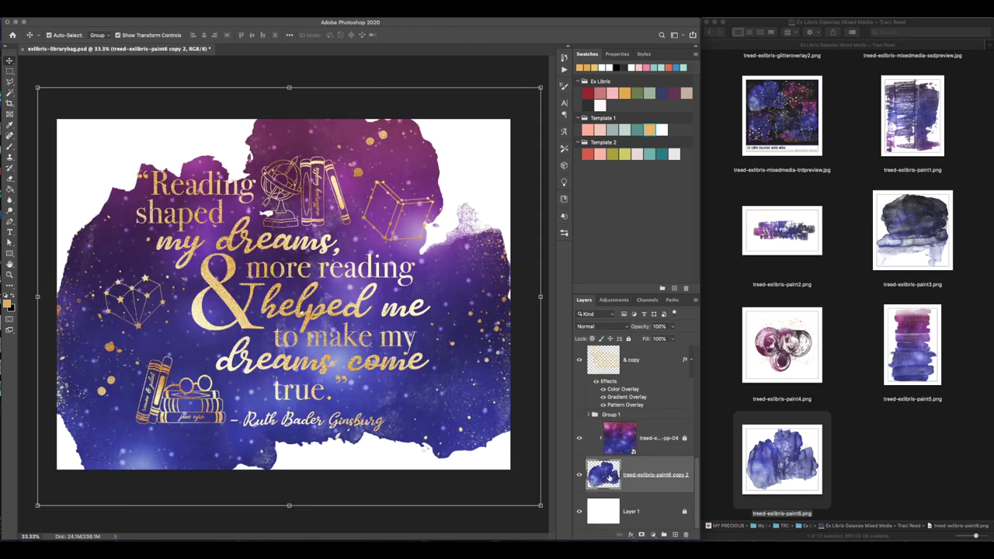
pyautogui.moveTo(905, 204); pyautogui.dragTo(336, 270)
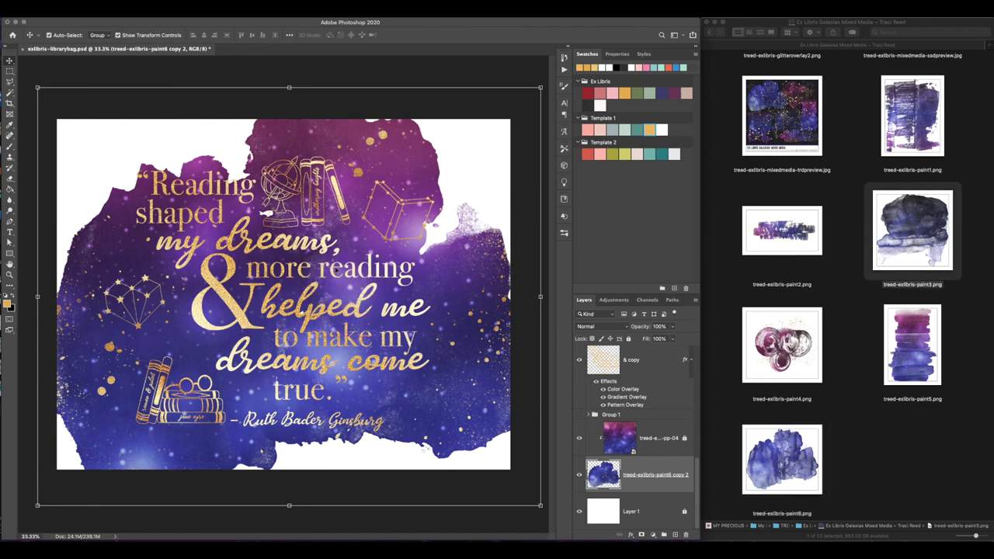
pyautogui.press('Return')
pyautogui.moveTo(663, 452); pyautogui.dragTo(650, 519)
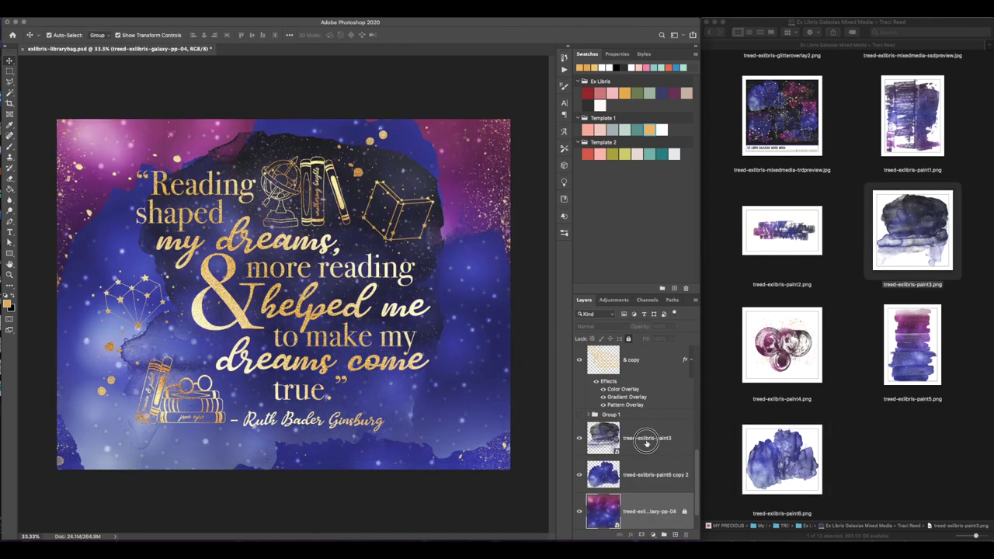
pyautogui.moveTo(356, 151); pyautogui.dragTo(359, 157)
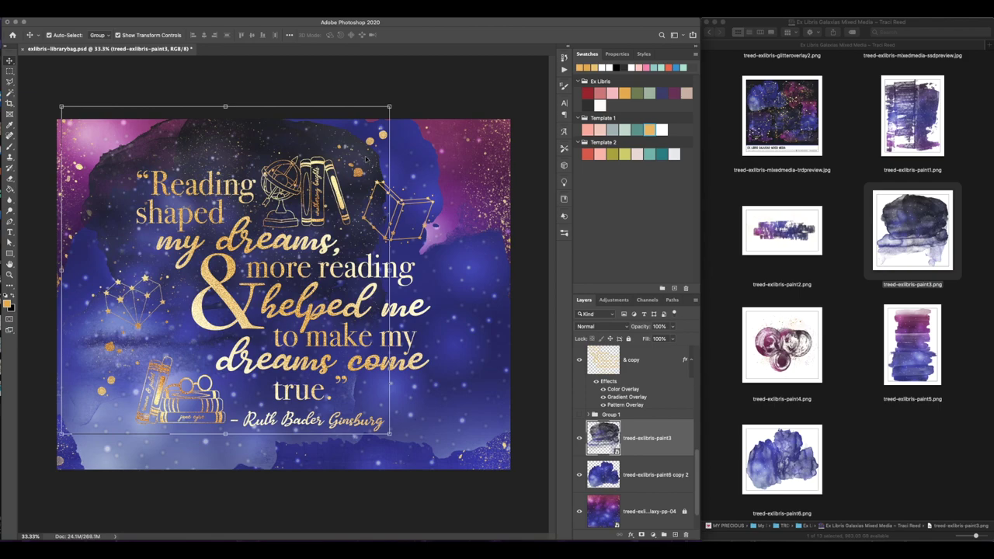
# Step: Merge the dark paint with the blue paint shape and clip the galaxy paper to the combined shape
pyautogui.press('super+e')
pyautogui.moveTo(663, 480); pyautogui.dragTo(629, 433)
pyautogui.press('super+alt+g')
pyautogui.hotkey('ctrl', 'z')
pyautogui.hotkey('ctrl', 'z')
pyautogui.hotkey('ctrl', 'z')
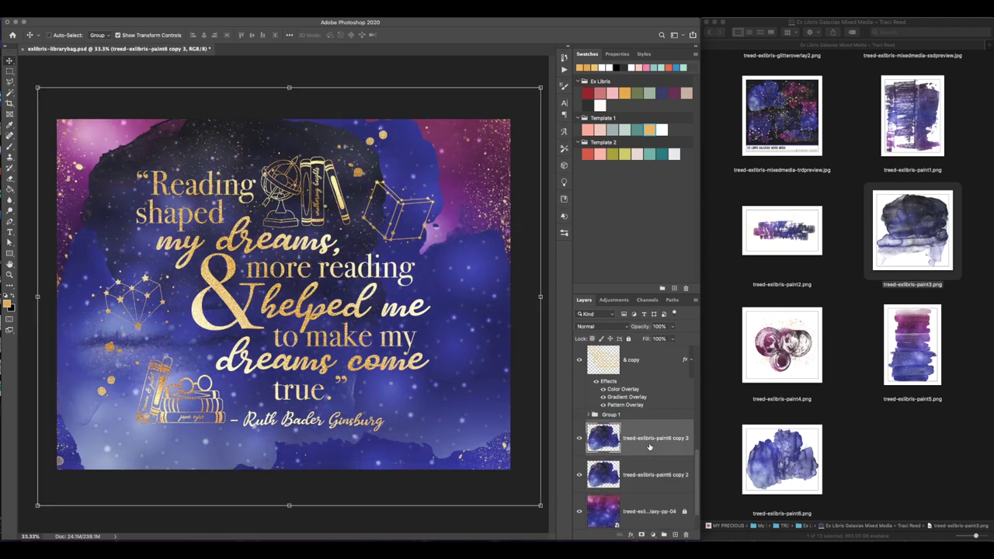
pyautogui.hotkey('ctrl', 'z')
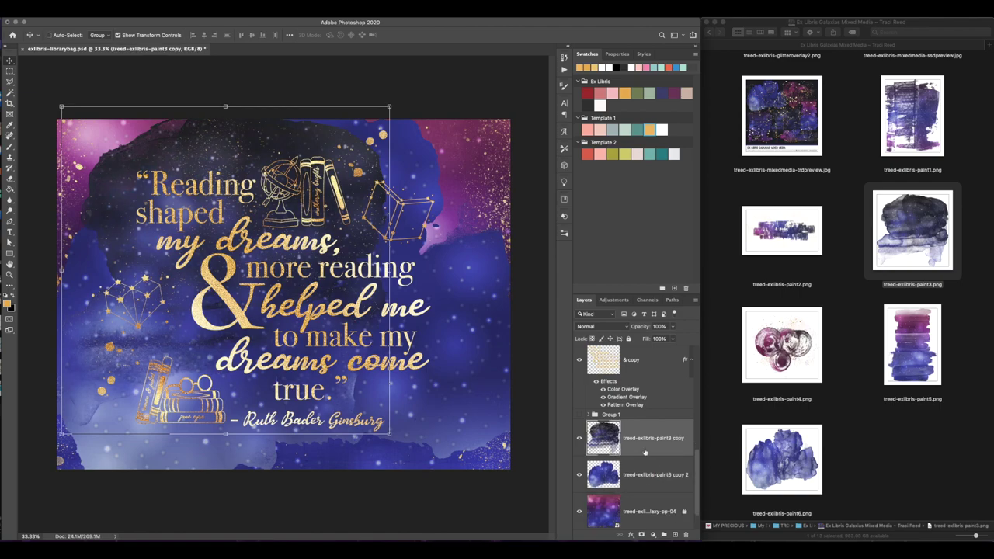
pyautogui.hotkey('ctrl', 'shift', 'z')
pyautogui.hotkey('ctrl', 'shift', 'z')
pyautogui.hotkey('ctrl', 'shift', 'z')
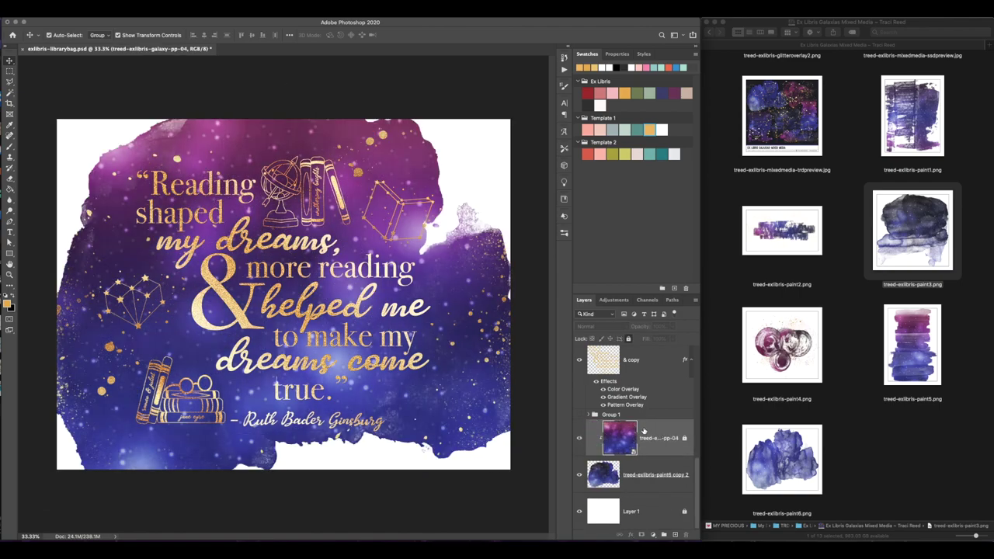
# Step: Scale the combined paint shape to about 90% width and 86% height to leave white around its edges
pyautogui.click(657, 468)
pyautogui.hotkey('ctrl', 't')
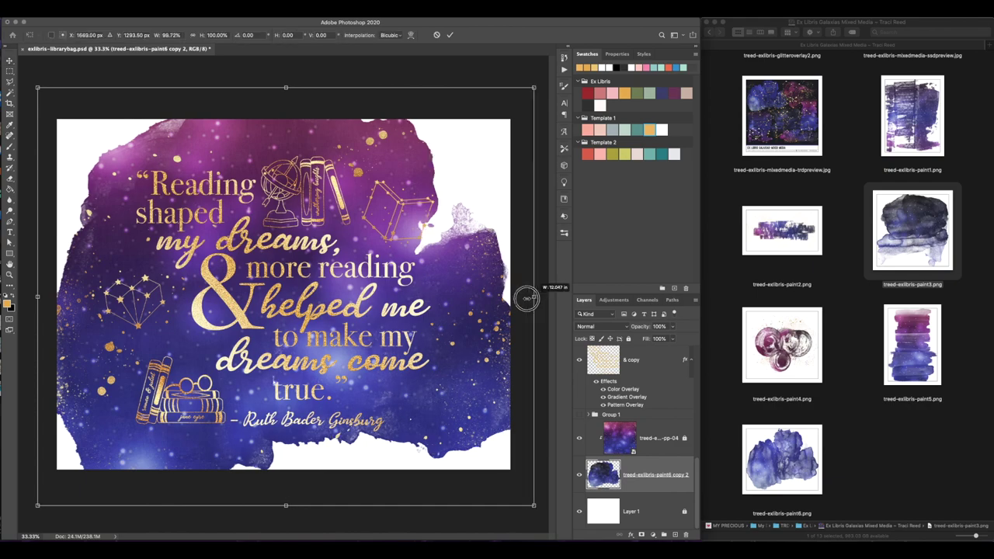
pyautogui.moveTo(523, 296); pyautogui.dragTo(508, 305)
pyautogui.moveTo(43, 302); pyautogui.dragTo(56, 296)
pyautogui.moveTo(283, 509); pyautogui.dragTo(287, 471)
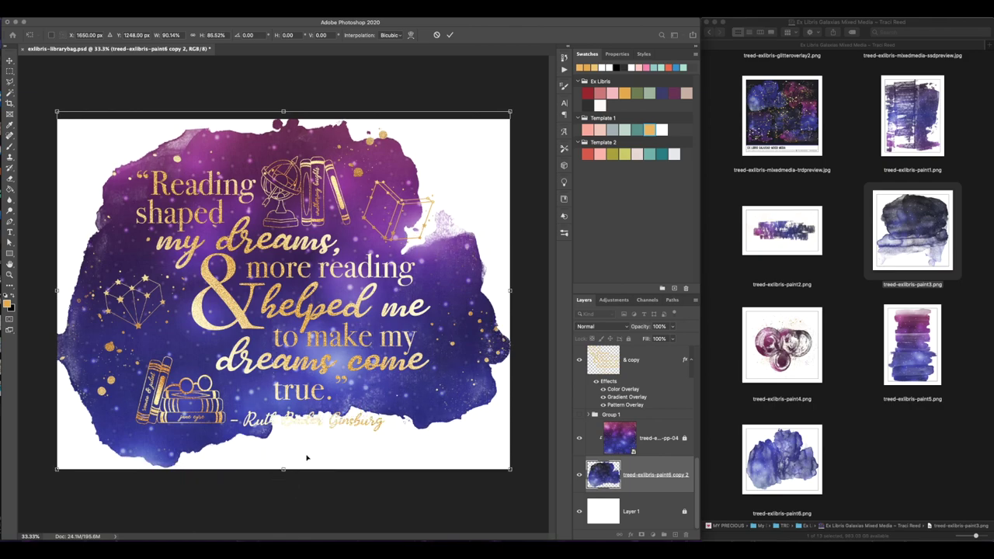
pyautogui.press('Return')
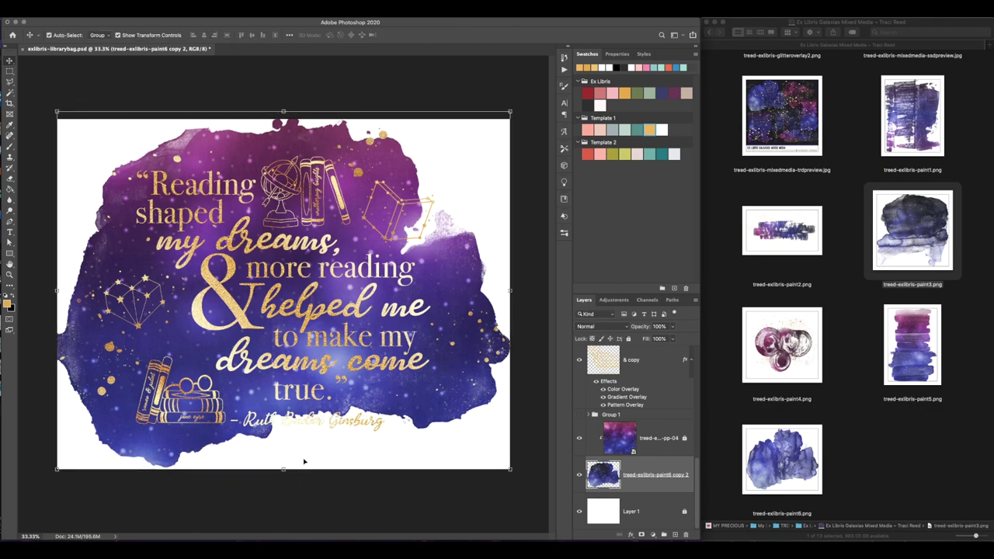
# Step: Place another treed-exlibris-paint3.png over the paint shape, flipped both ways, and position it to fill behind the attribution and book constellation
pyautogui.moveTo(867, 240); pyautogui.dragTo(393, 359)
pyautogui.moveTo(471, 196); pyautogui.dragTo(190, 361)
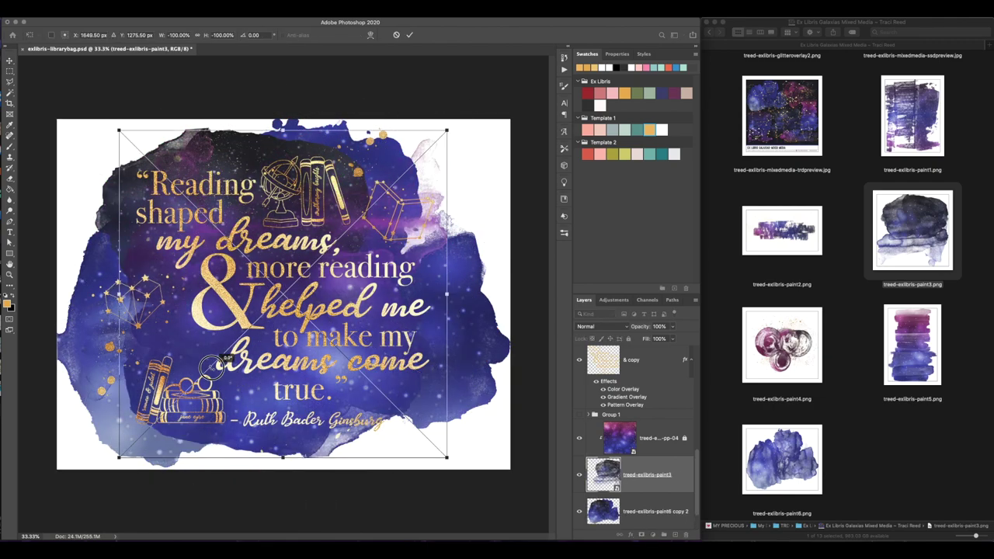
pyautogui.moveTo(289, 307); pyautogui.dragTo(307, 308)
pyautogui.press('Return')
# Step: Duplicate the flipped paint layer, merge the copies into the main paint shape and clip the galaxy paper to it again
pyautogui.press('super+j')
pyautogui.moveTo(674, 432); pyautogui.dragTo(671, 413)
pyautogui.click(659, 476)
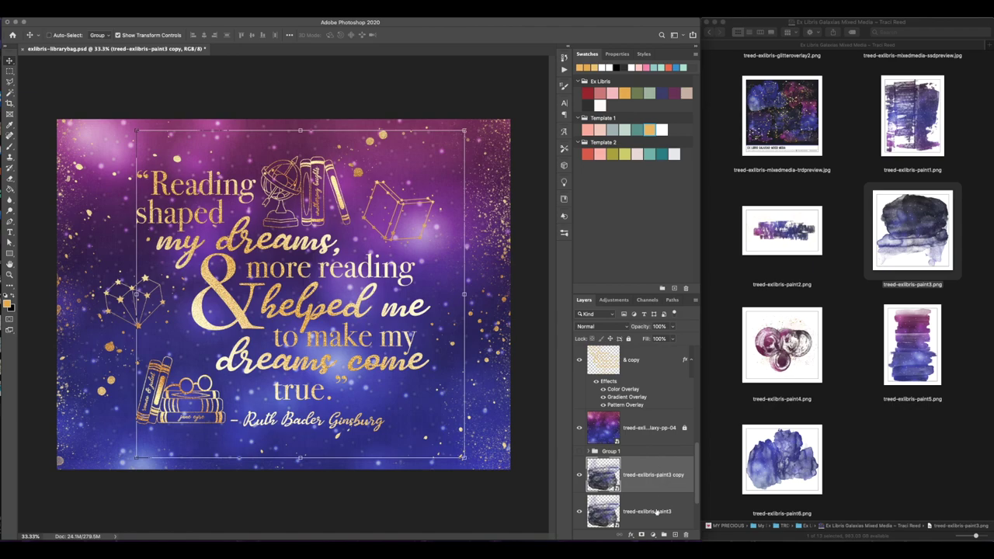
pyautogui.moveTo(658, 441); pyautogui.dragTo(656, 458)
pyautogui.click(655, 478)
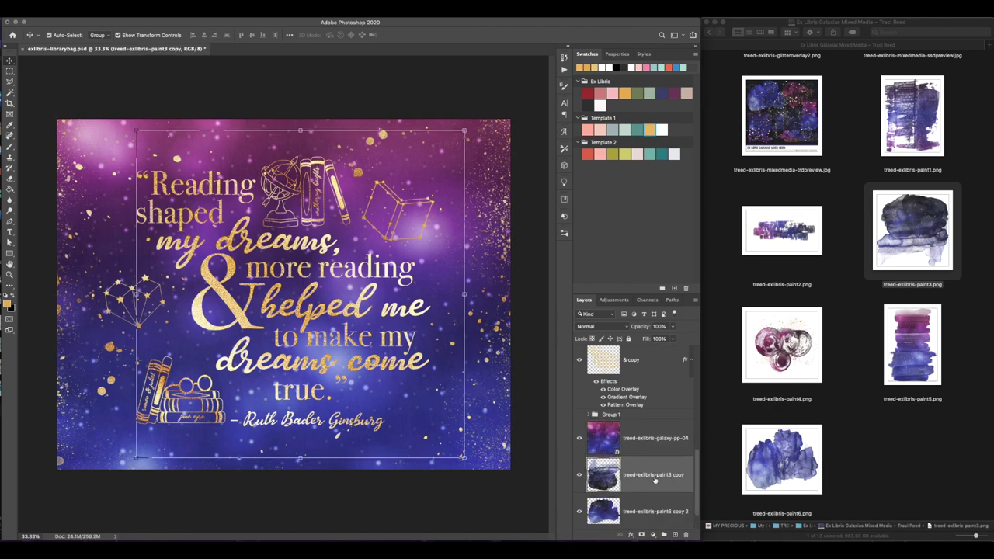
pyautogui.press('Delete')
pyautogui.click(663, 448)
pyautogui.hotkey('ctrl', 'alt', 'g')
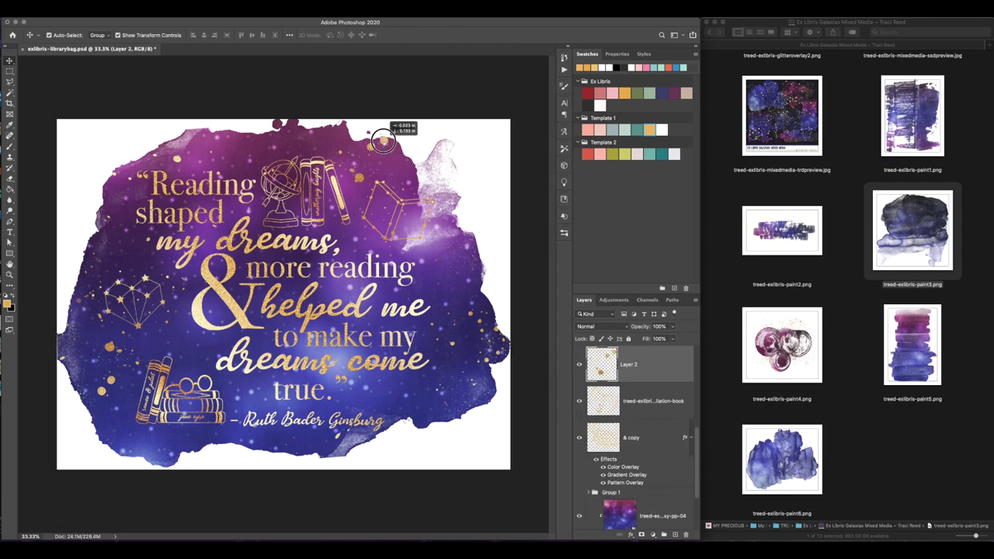
# Step: Nudge the gold dots above the book constellation down by about 0.13 in
pyautogui.moveTo(383, 141); pyautogui.dragTo(384, 141)
pyautogui.click(358, 130)
pyautogui.click(307, 131)
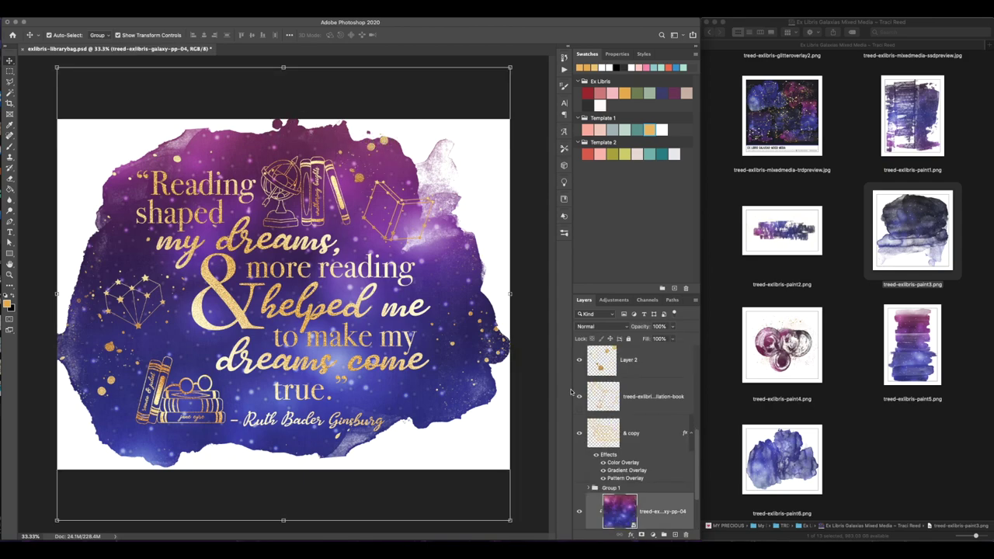
# Step: Lower the top edge of the merged paint shape to line up with the canvas's top edge
pyautogui.scroll(-4, 638, 466)
pyautogui.click(646, 479)
pyautogui.moveTo(283, 112); pyautogui.dragTo(283, 119)
pyautogui.press('Return')
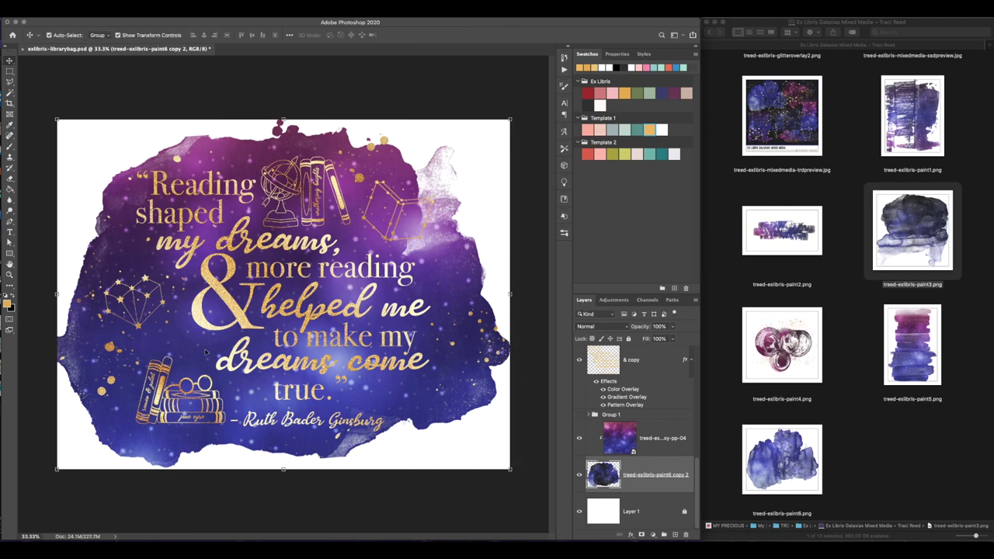
# Step: Shift the heart constellation slightly toward the ampersand, and clear the layer styles from the quote text and both book stamps
pyautogui.moveTo(142, 328)
pyautogui.mouseDown()
pyautogui.moveTo(128, 307)
pyautogui.moveTo(146, 335)
pyautogui.mouseUp()
pyautogui.click(231, 365)
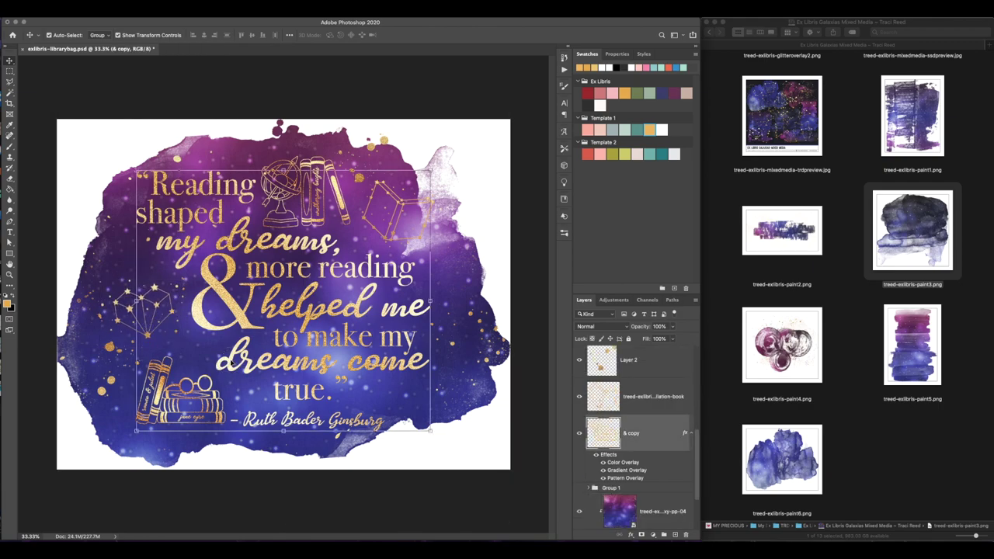
pyautogui.rightClick(670, 434)
pyautogui.click(689, 400)
pyautogui.scroll(5, 664, 424)
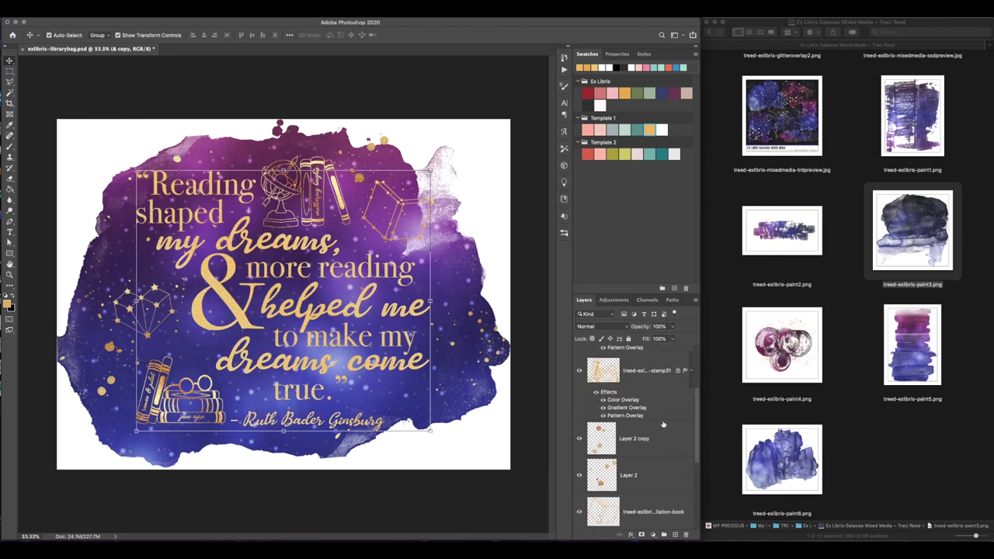
pyautogui.rightClick(663, 423)
pyautogui.click(690, 399)
pyautogui.scroll(4, 659, 422)
pyautogui.rightClick(659, 423)
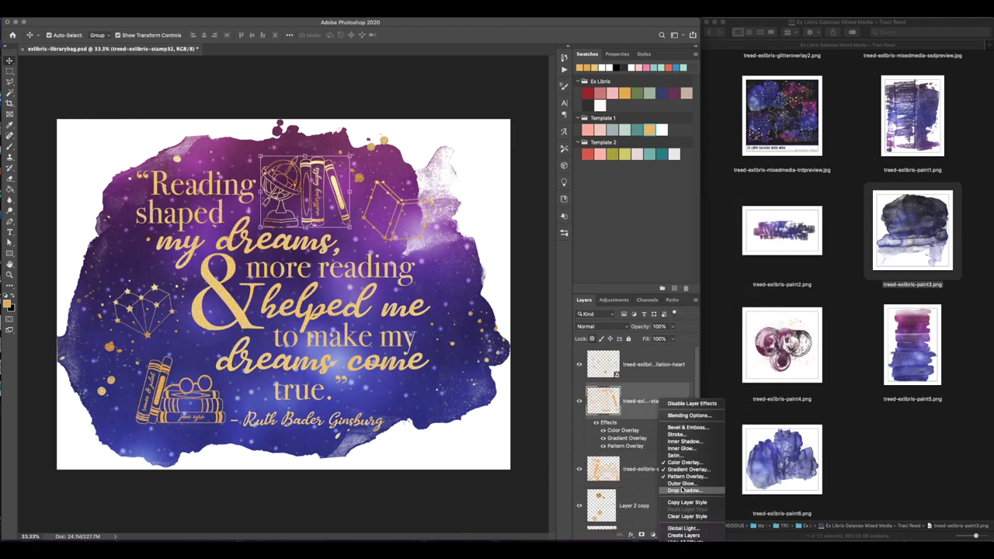
pyautogui.click(687, 517)
# Step: Merge the quote, constellations, gold dots and book stamps into a single layer above Group 1
pyautogui.scroll(-5, 645, 459)
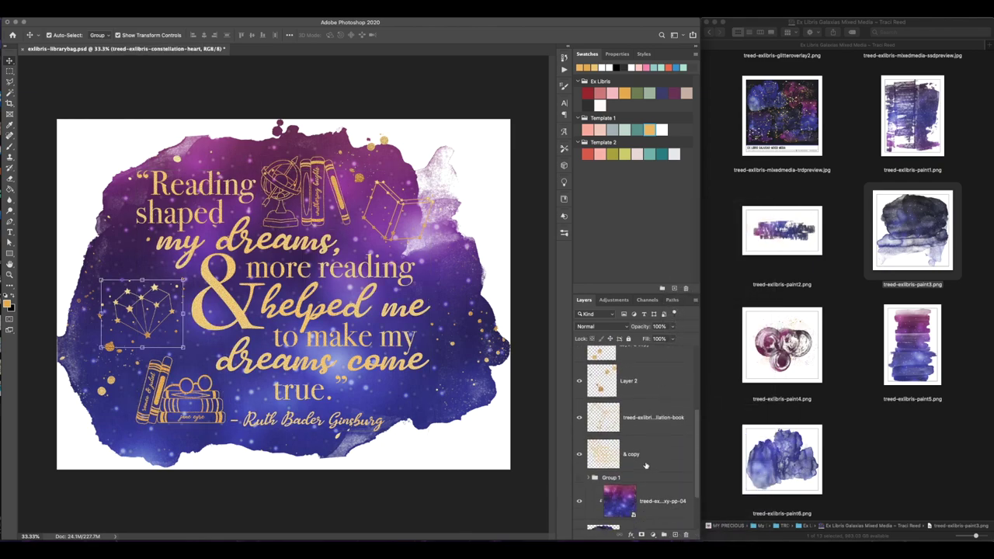
pyautogui.click(647, 462)
pyautogui.press('super+e')
# Step: Add a Color Overlay effect to the merged gold artwork layer
pyautogui.doubleClick(644, 381)
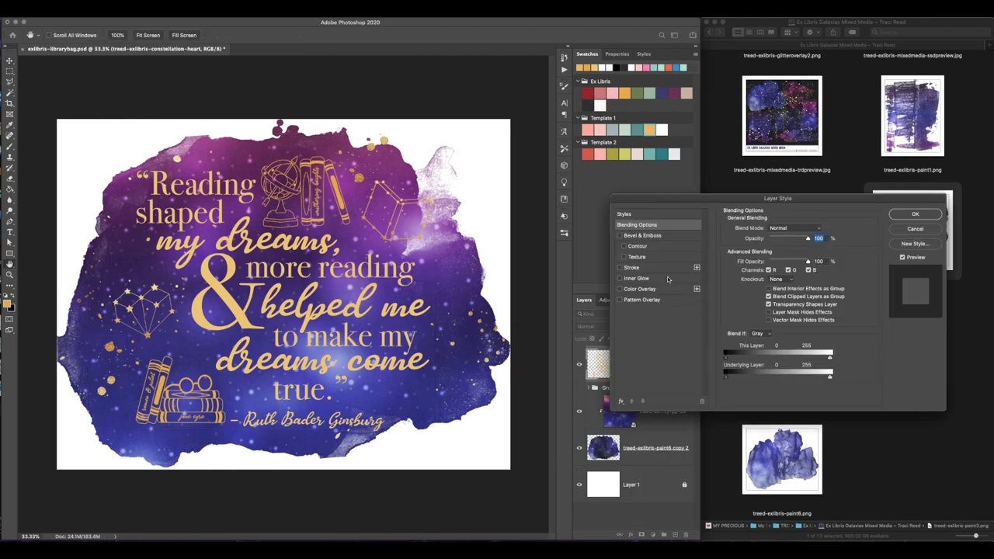
pyautogui.press('Return')
pyautogui.rightClick(682, 371)
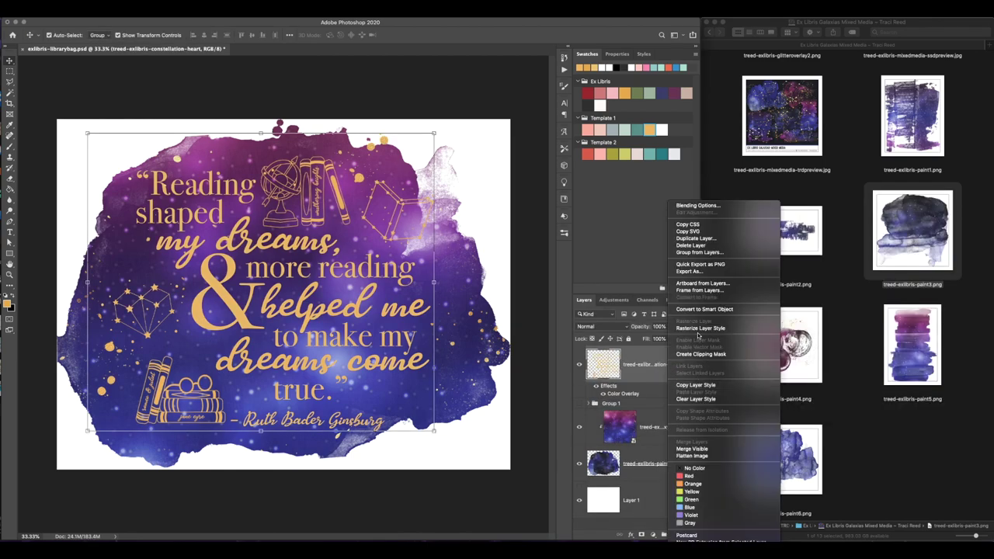
pyautogui.press('Escape')
# Step: Apply a gold ombre glitter style from the mommyish_stylin139_ombreglitter set to the merged artwork layer
pyautogui.click(643, 54)
pyautogui.click(592, 276)
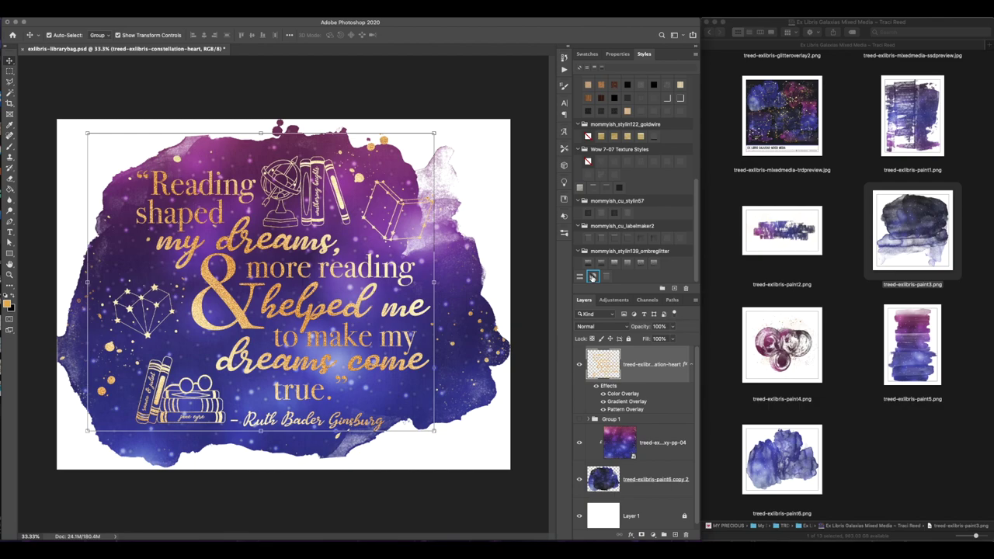